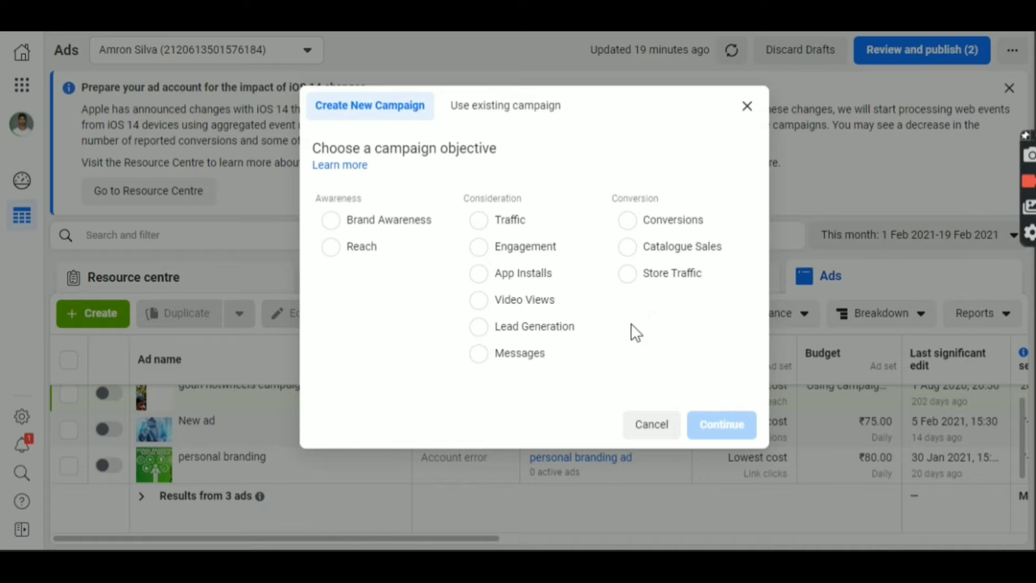
Create a new campaign with the Traffic objective and name it "name of yourcampaign".
click(504, 224)
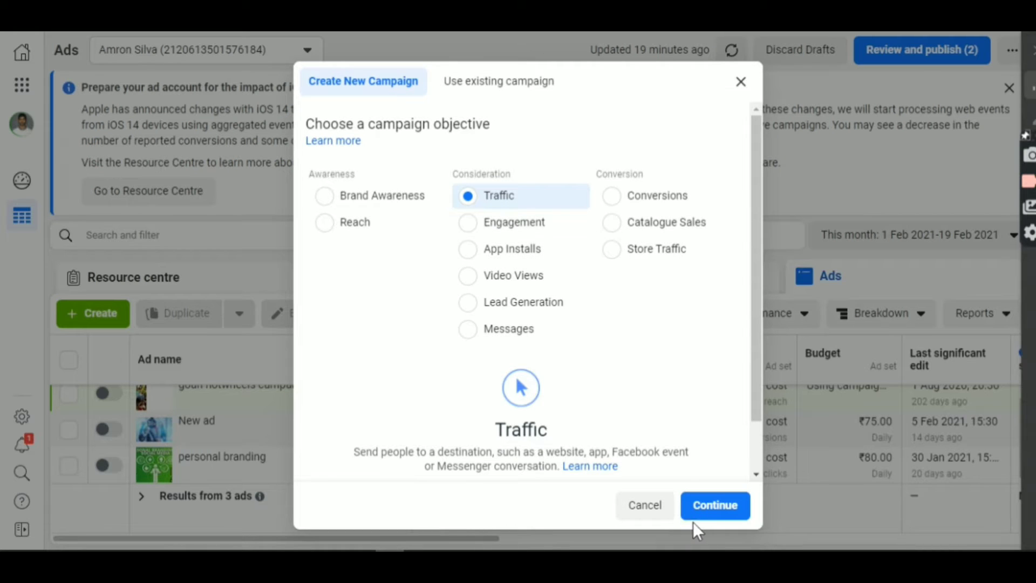
click(716, 504)
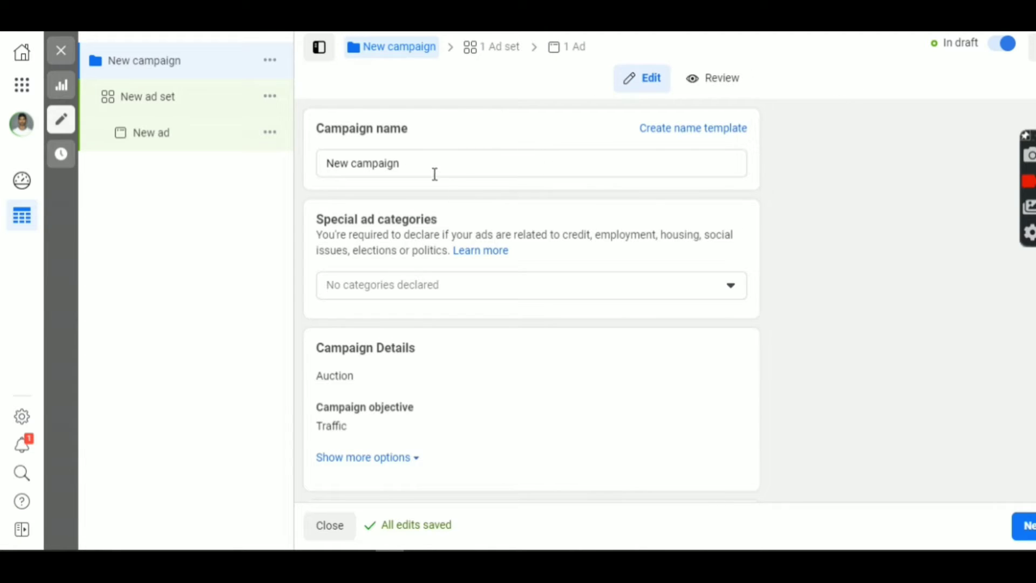
click(400, 164)
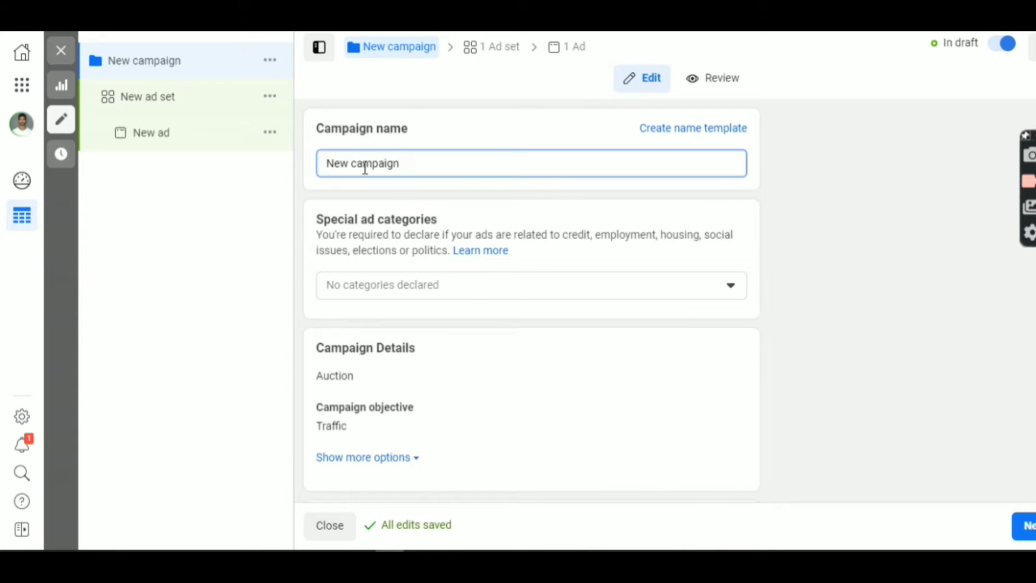
triple_click(376, 163)
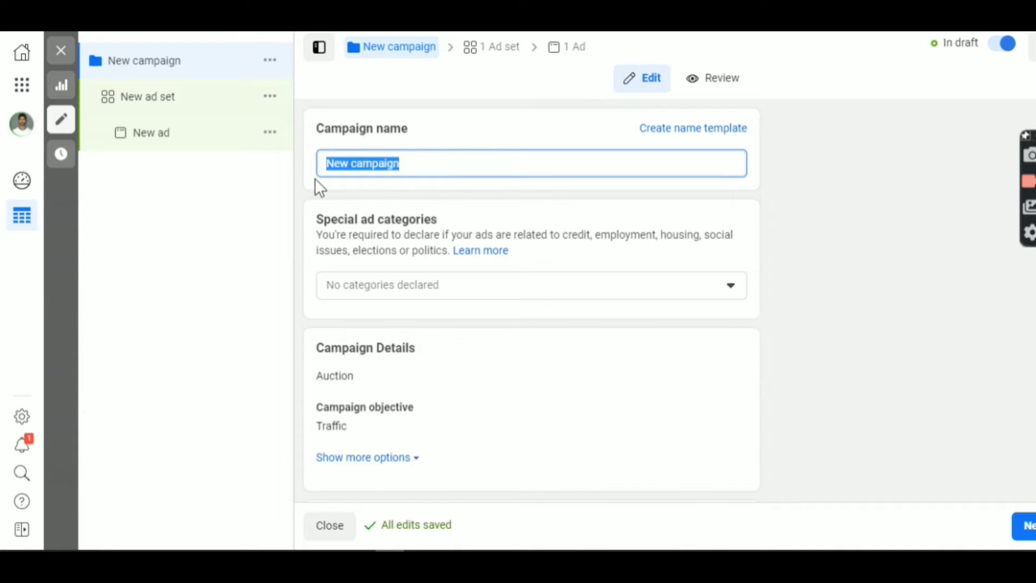
text(name)
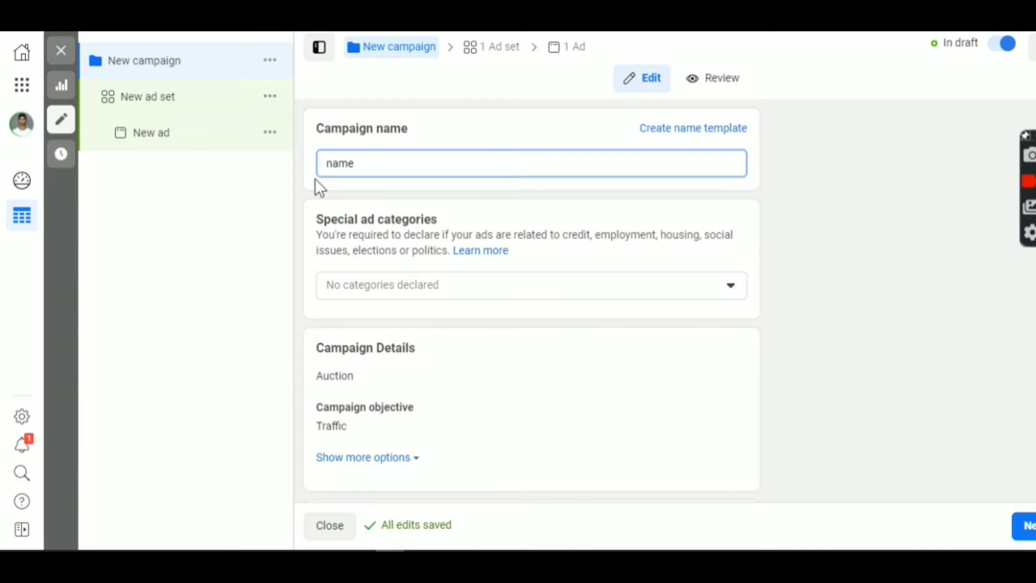
text( of you)
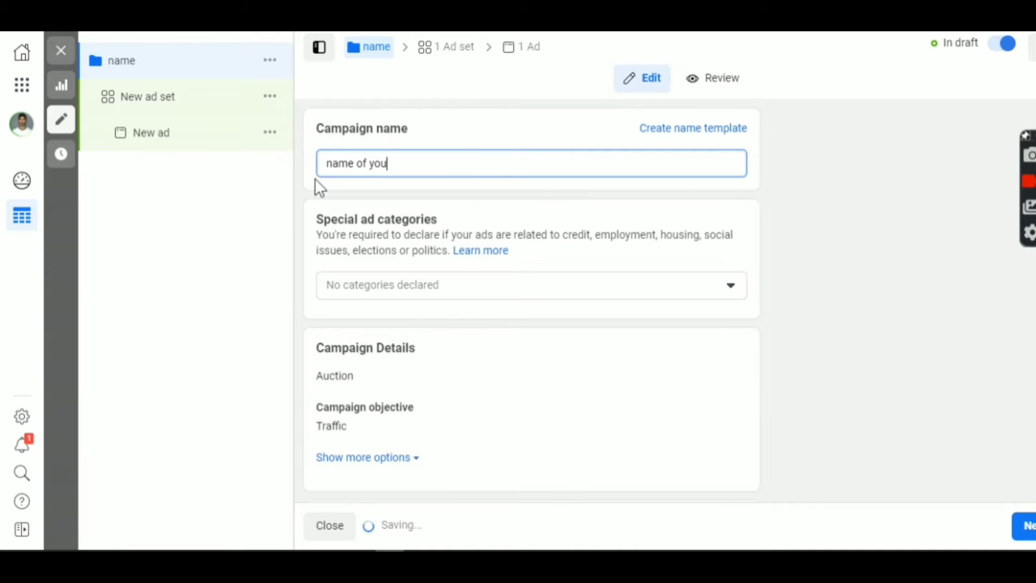
text(rca)
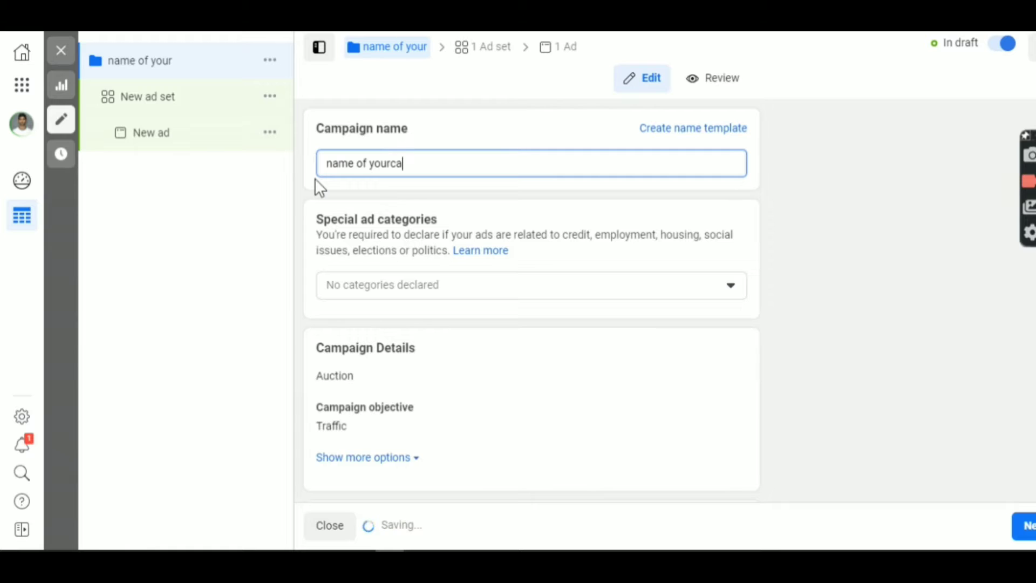
text(mpaign)
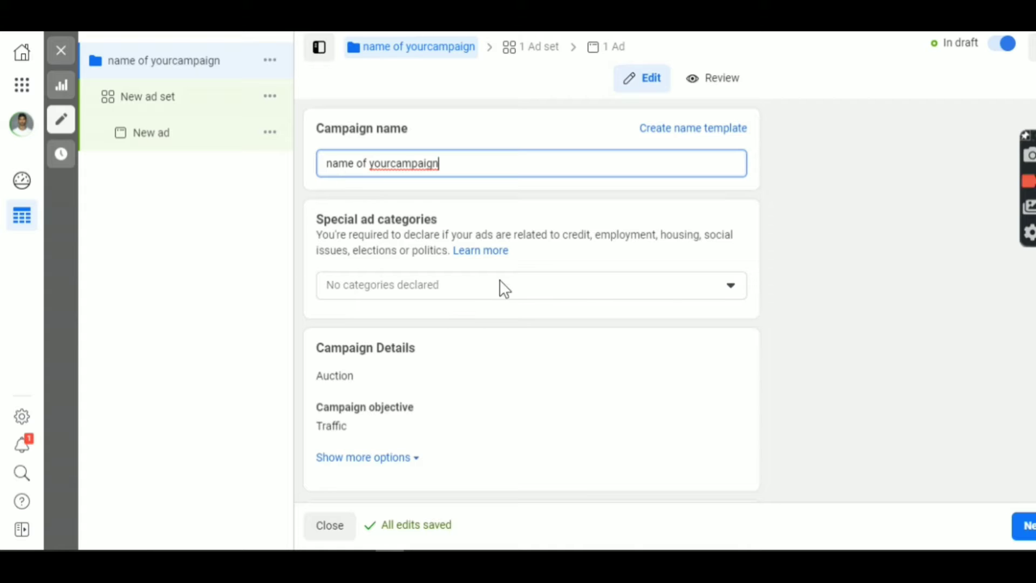
Look through the special ad categories without declaring any, and review the A/B test and campaign budget optimisation settings.
click(736, 286)
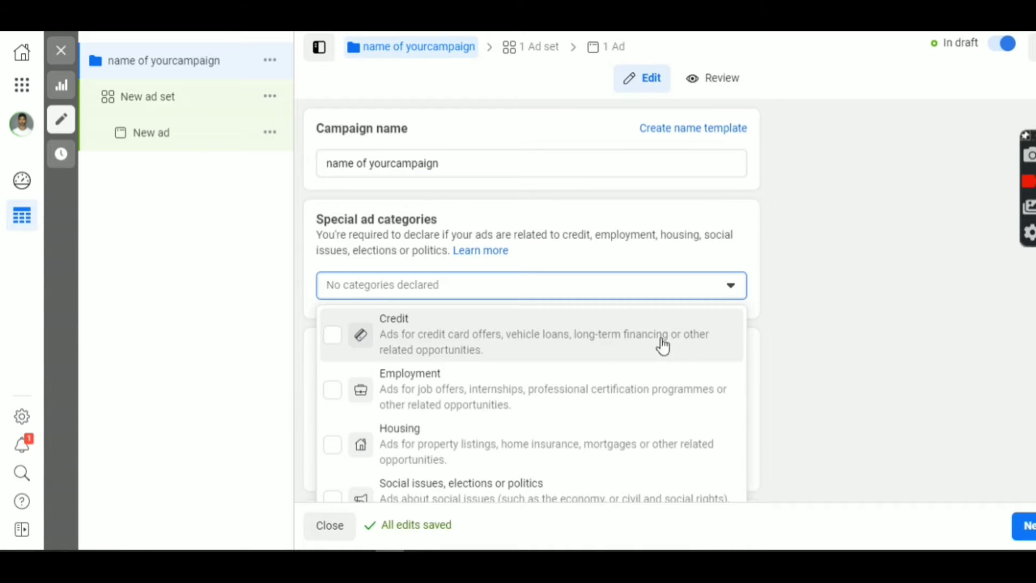
scroll(458, 351, down, 1)
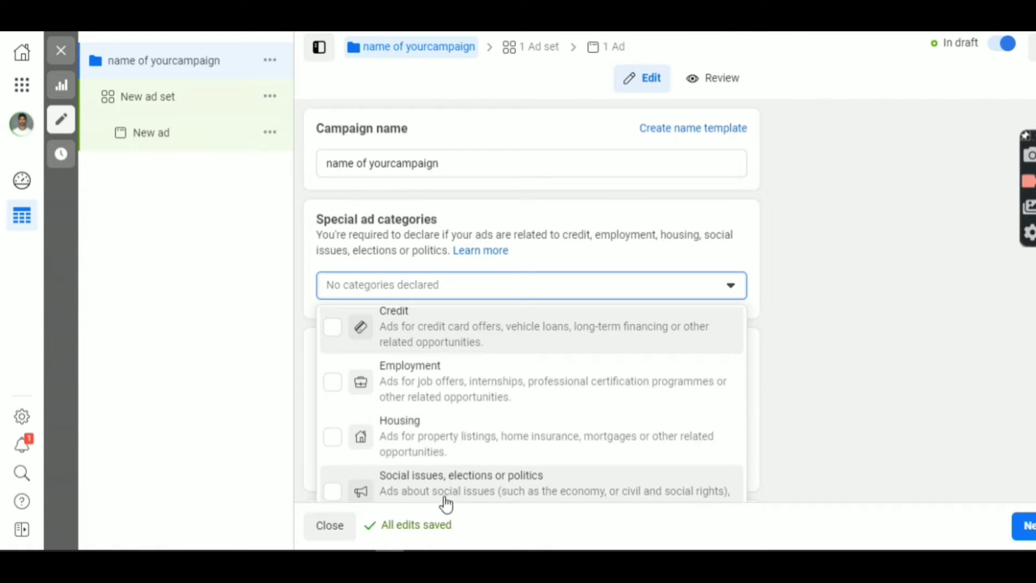
click(887, 309)
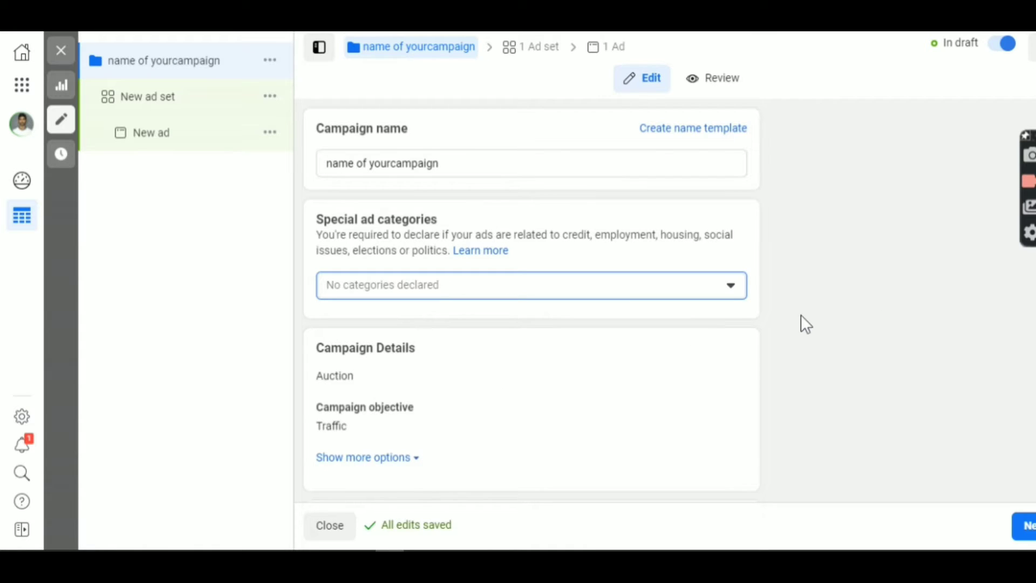
scroll(801, 316, down, 1)
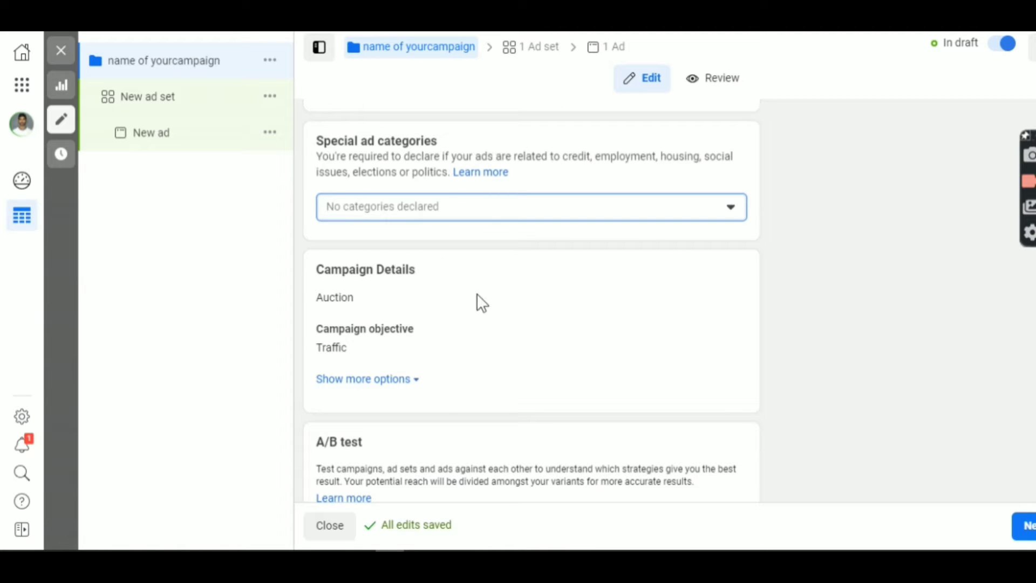
scroll(453, 306, down, 4)
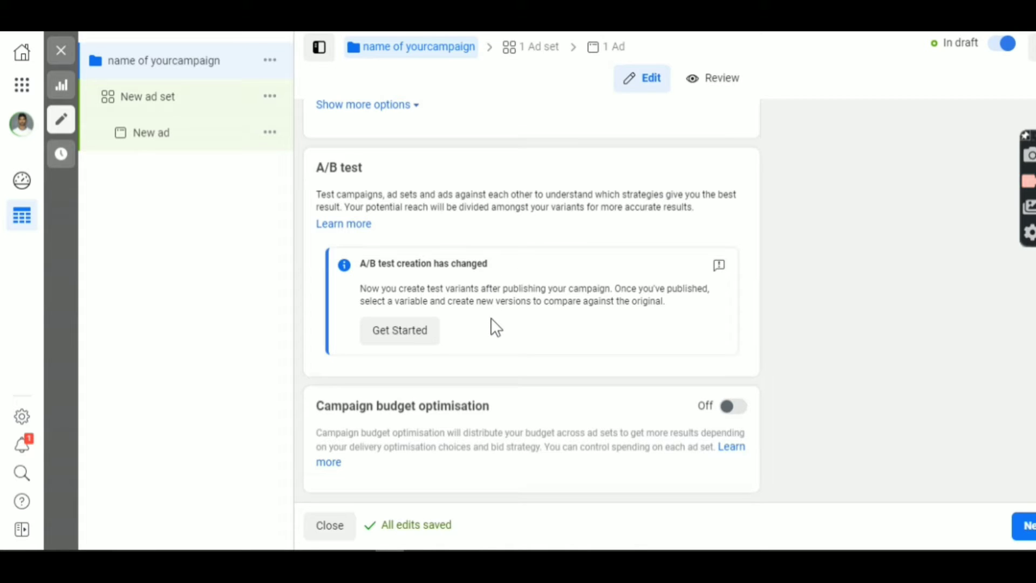
Continue to the ad set level and name the ad set "name of your campaign".
click(1025, 540)
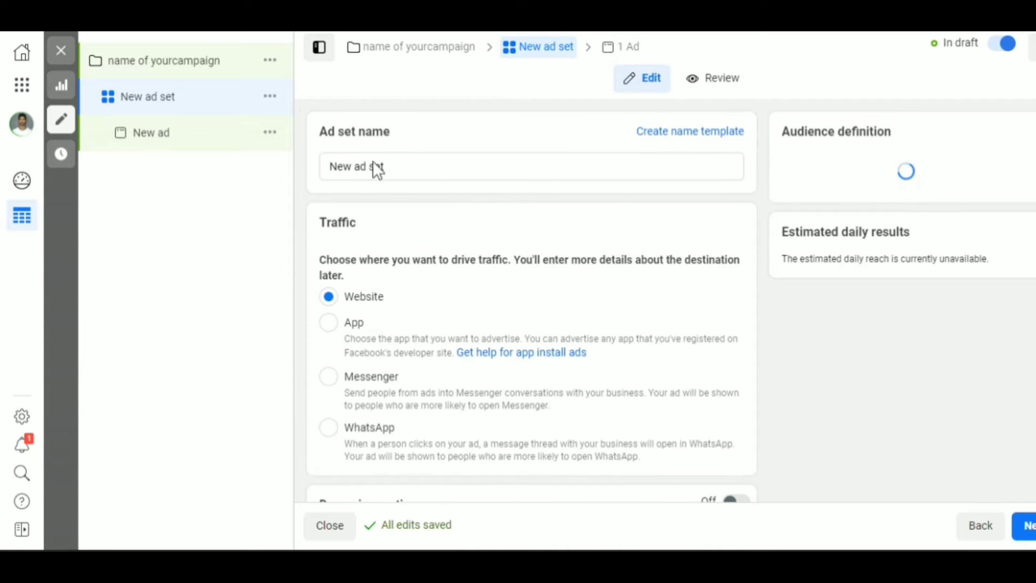
click(395, 166)
click(323, 162)
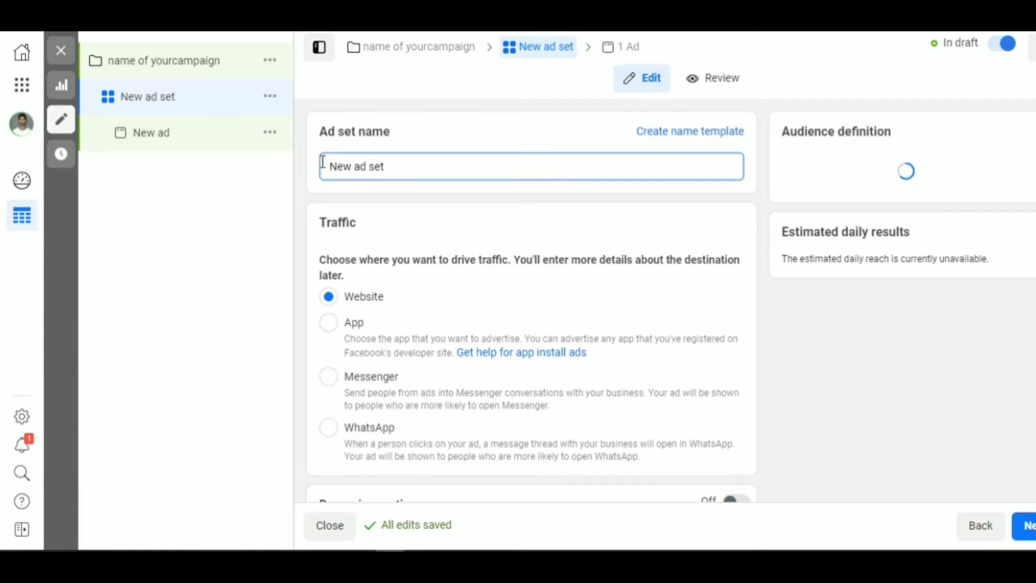
triple_click(345, 163)
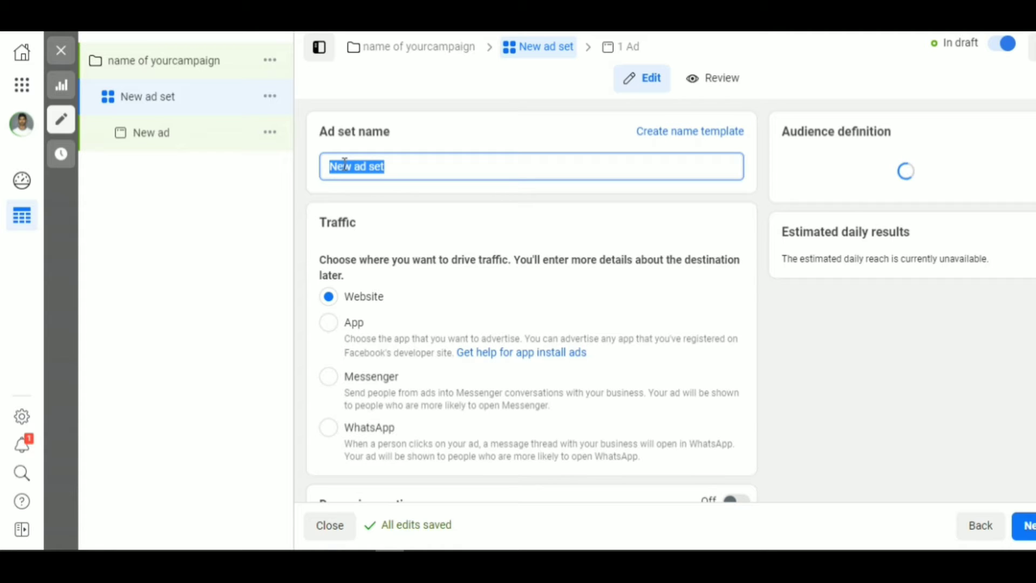
text(name of your cam)
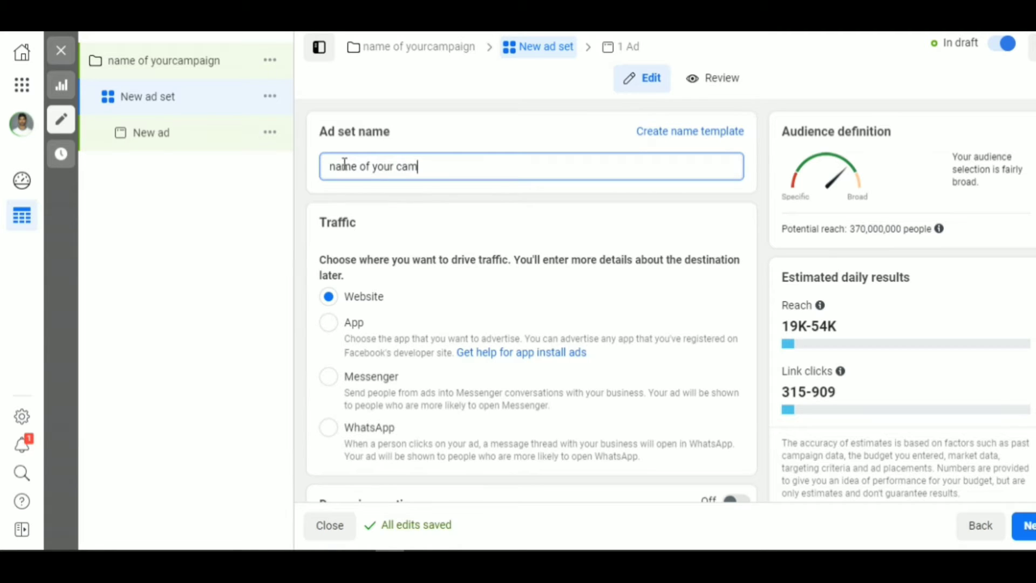
text(paign)
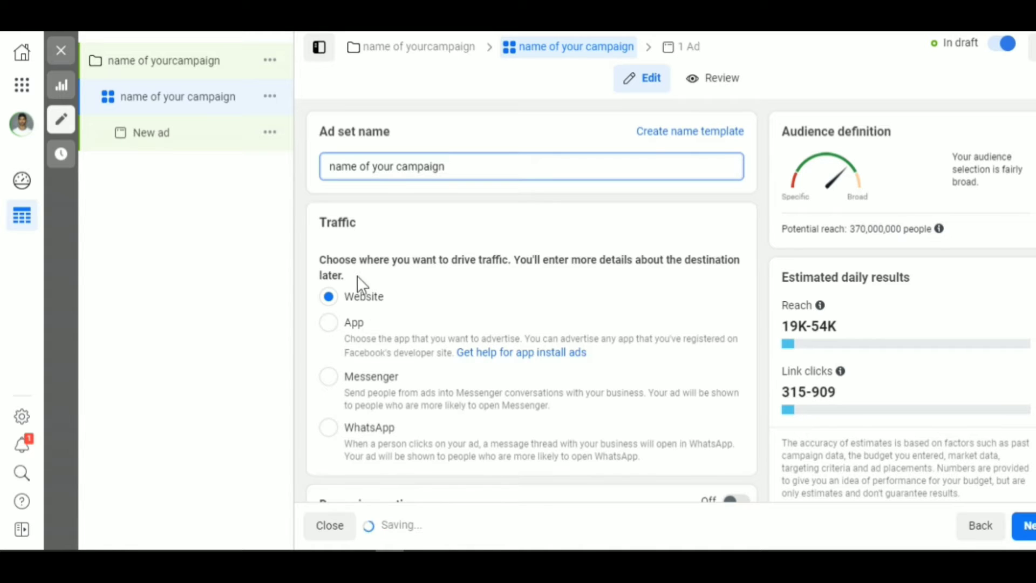
Set the ad set's daily budget to ₹75 and enable an end date for its schedule.
scroll(354, 243, down, 3)
scroll(407, 204, up, 3)
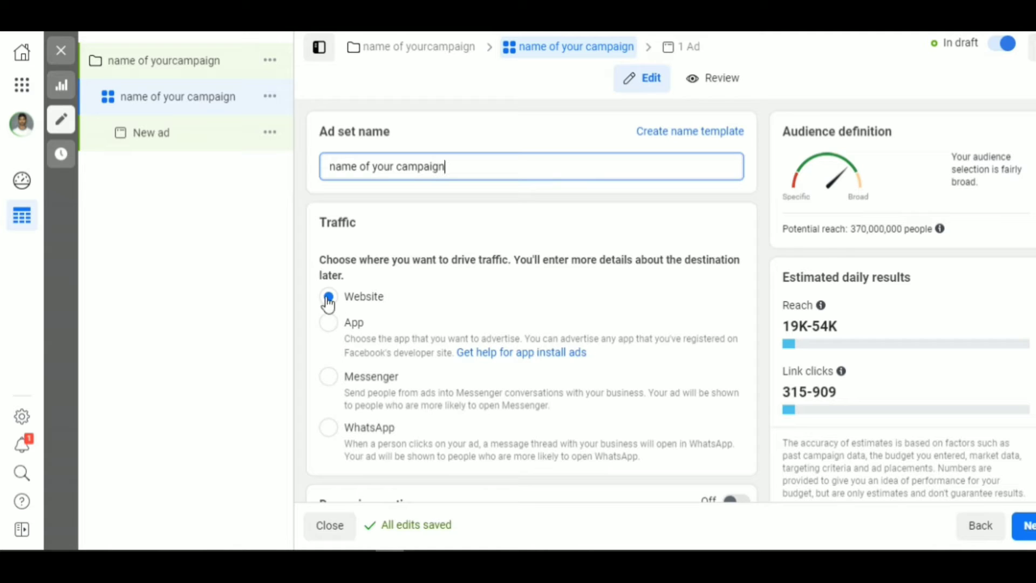
scroll(495, 292, down, 4)
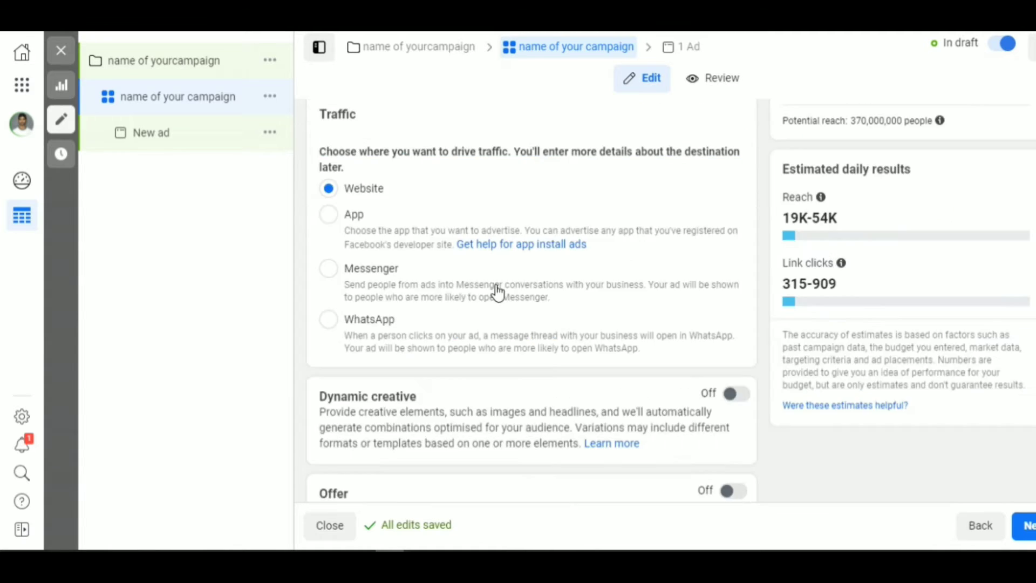
scroll(504, 293, down, 3)
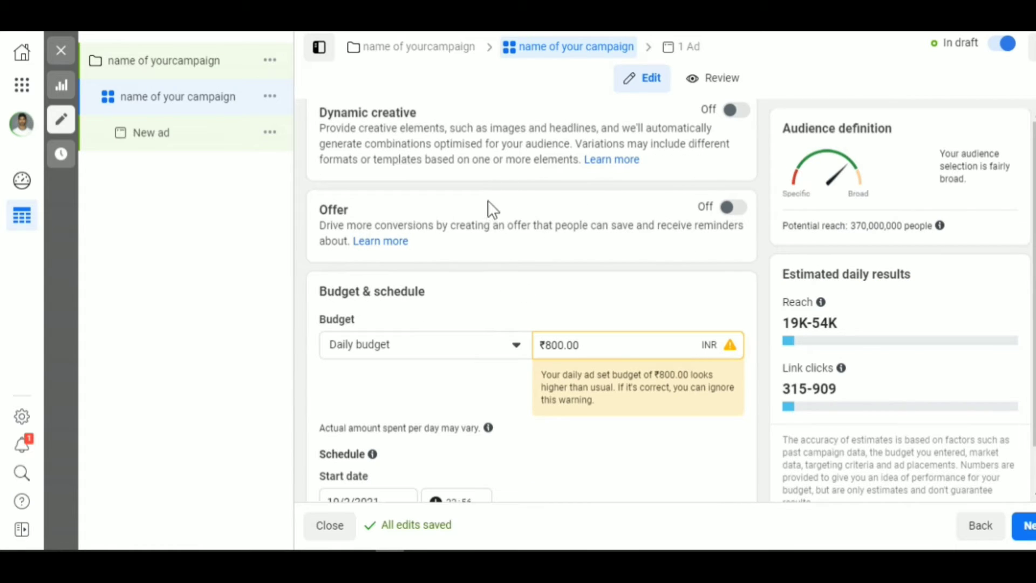
scroll(572, 332, down, 1)
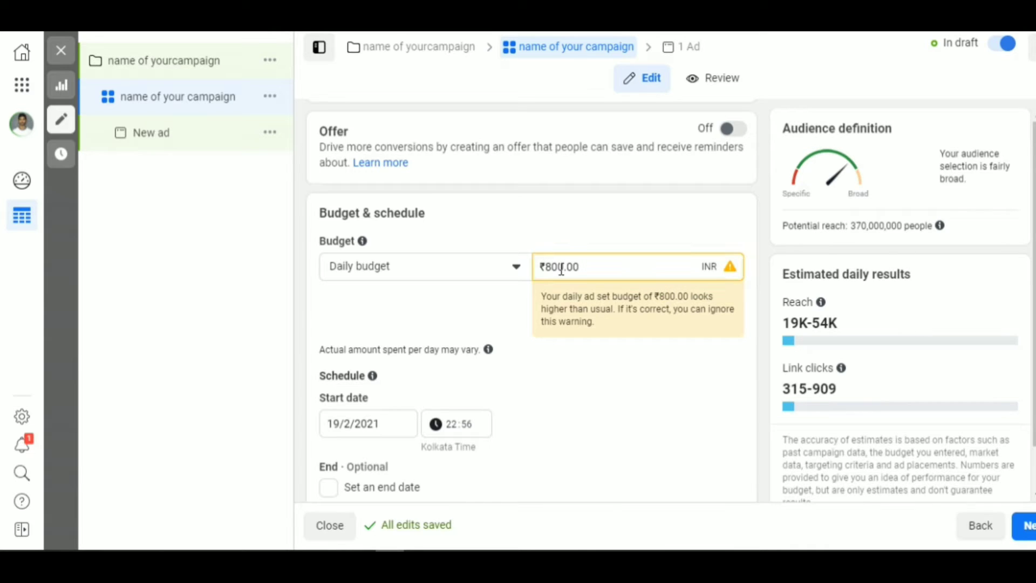
key(BackSpace)
key(BackSpace)
key(BackSpace)
key(Delete)
text(75)
click(640, 342)
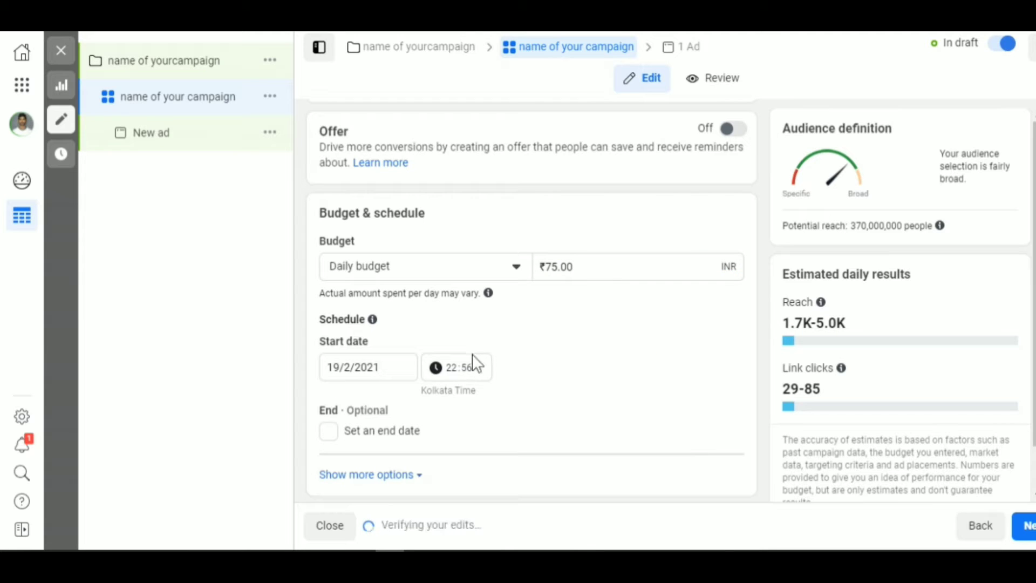
scroll(464, 345, down, 3)
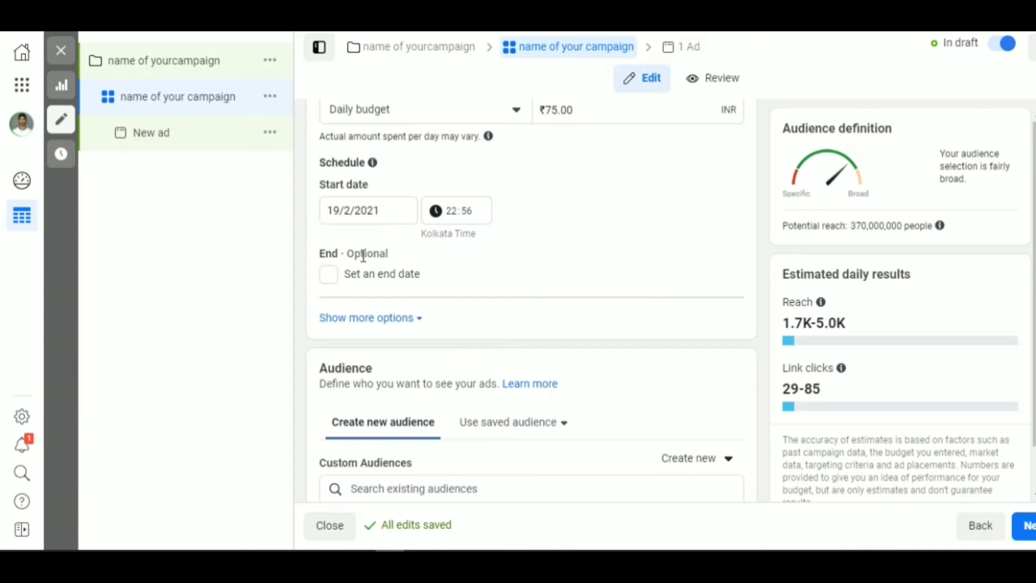
click(328, 278)
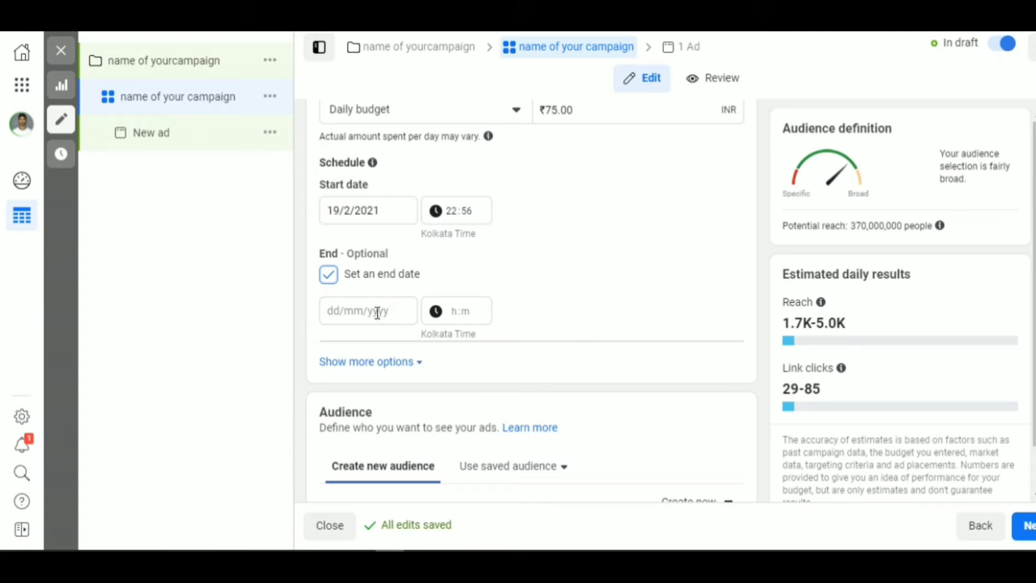
Remove India from the audience's locations and open the age range for editing.
scroll(533, 336, down, 2)
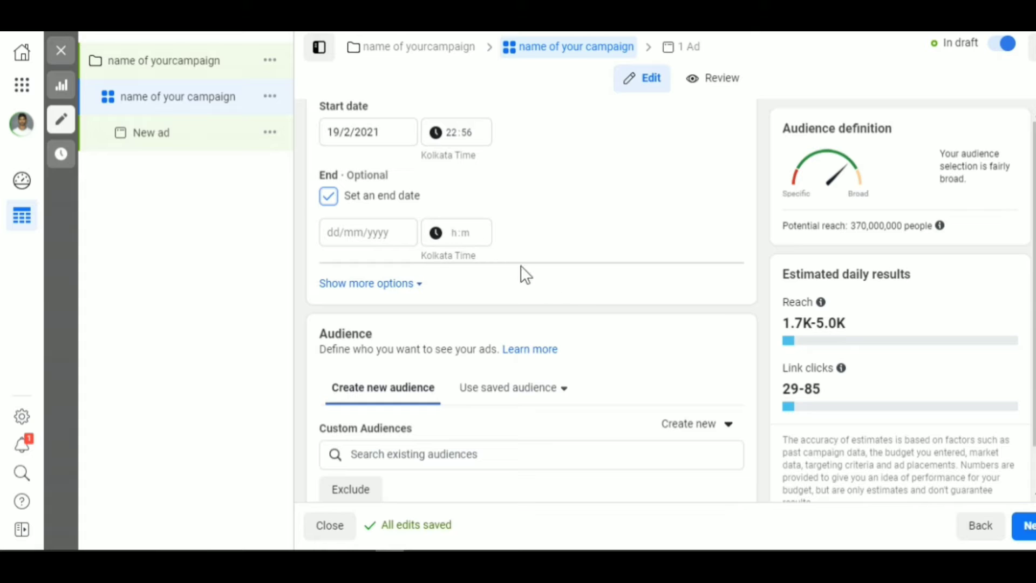
scroll(590, 340, down, 4)
scroll(590, 341, down, 1)
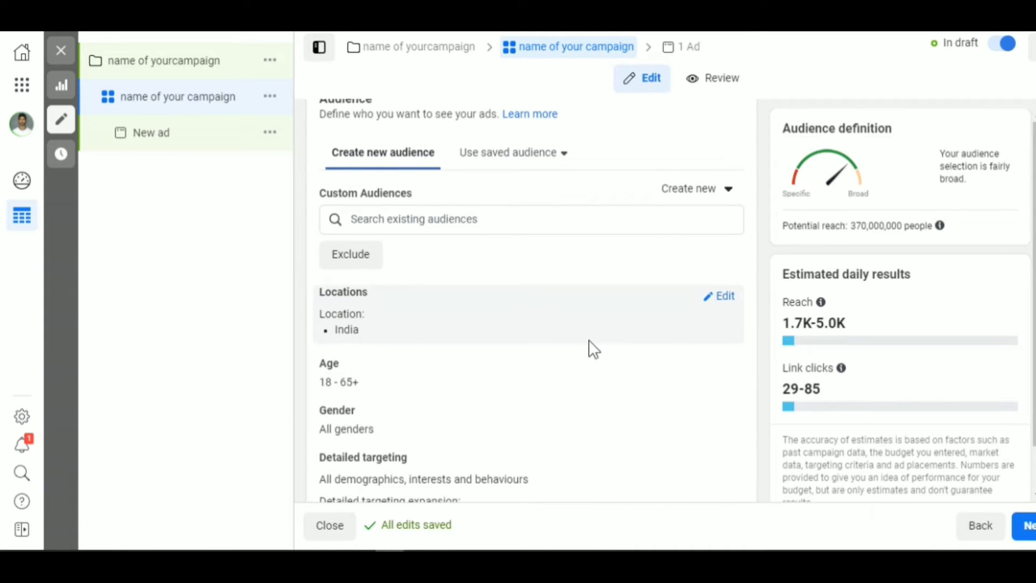
scroll(589, 341, up, 2)
scroll(443, 365, down, 3)
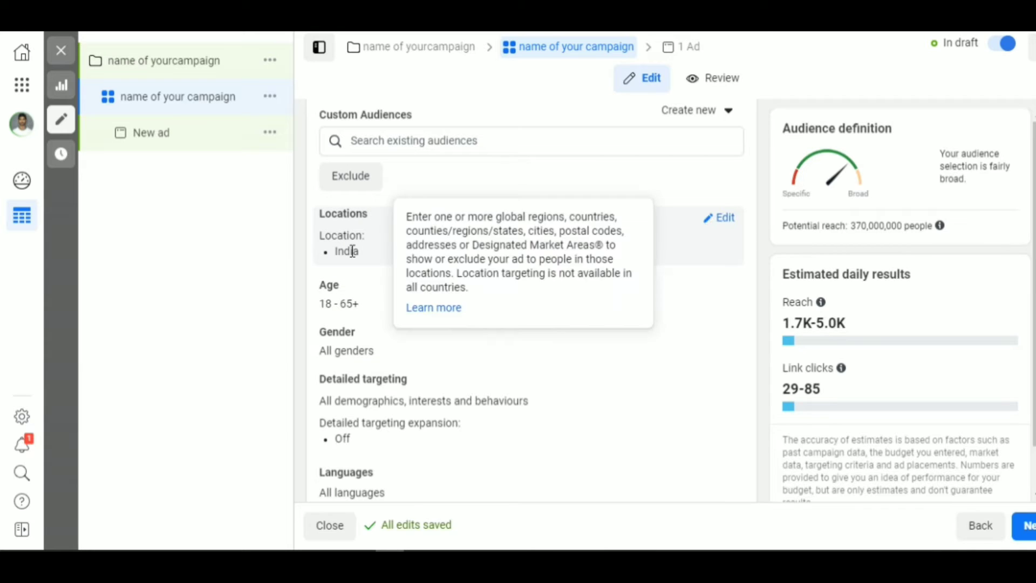
click(728, 219)
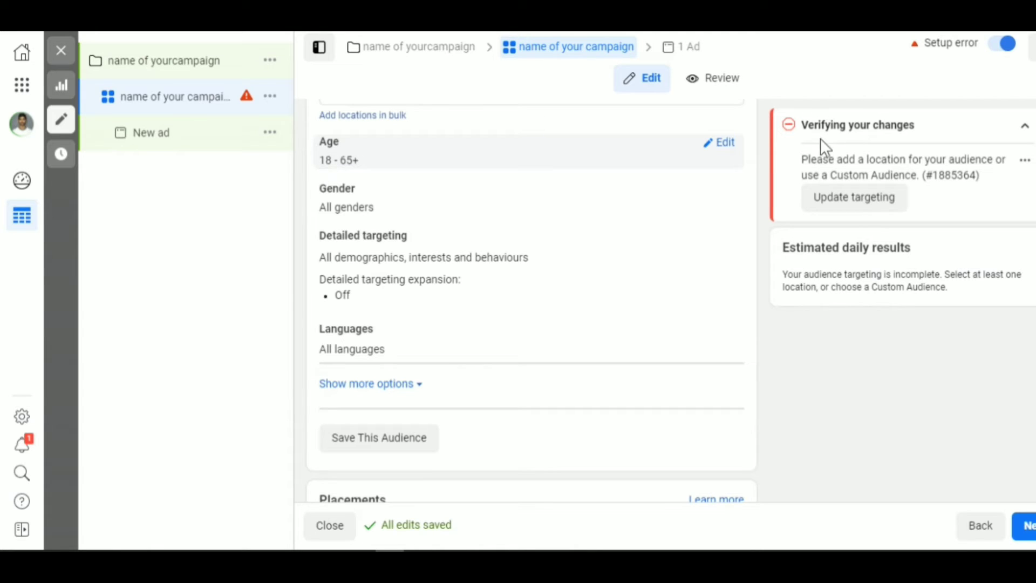
click(725, 145)
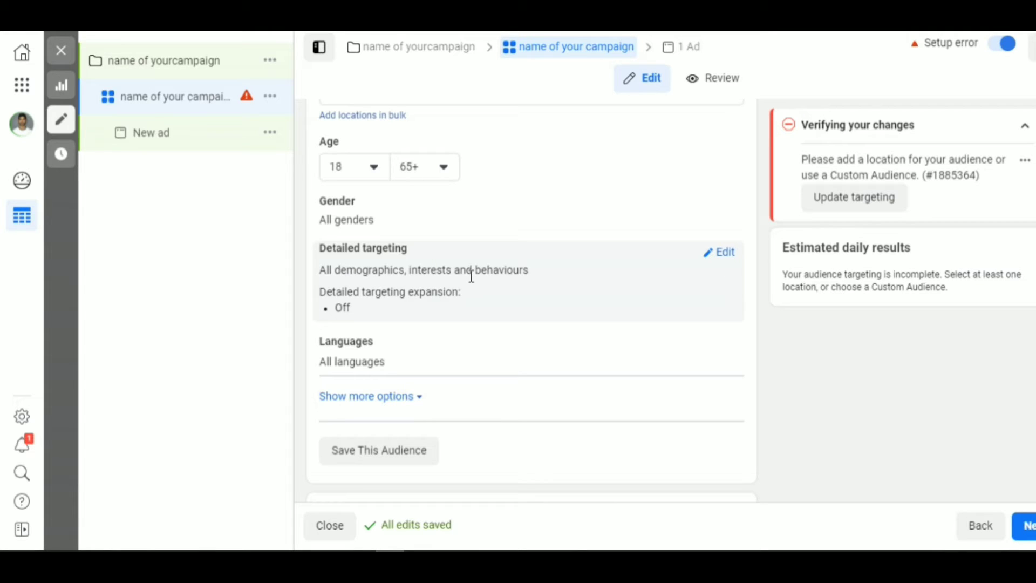
Search detailed targeting for "digital marketing" and add the Digital marketing interest and the "Facebook access: older devices and OS" behaviour.
click(722, 255)
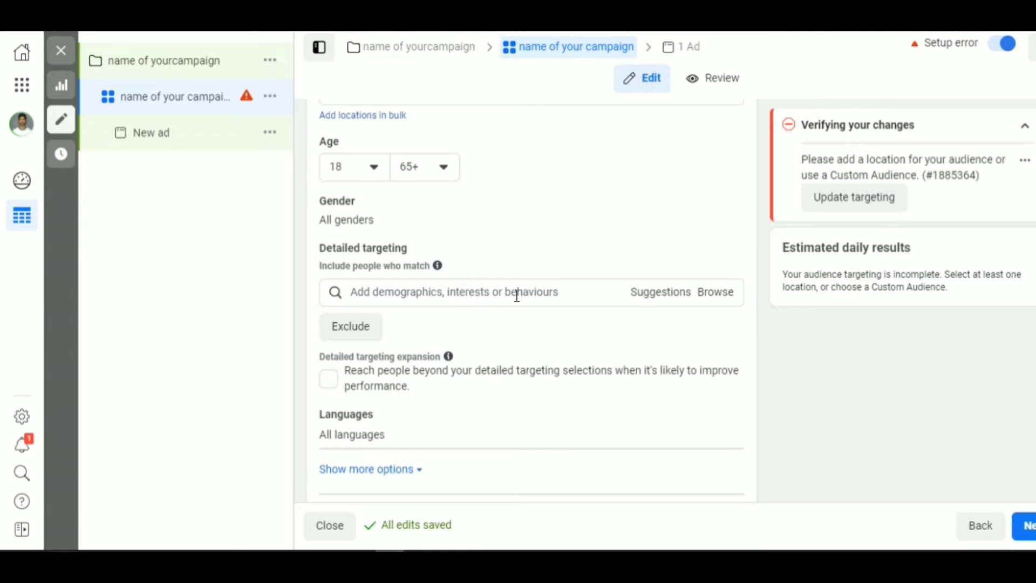
click(587, 293)
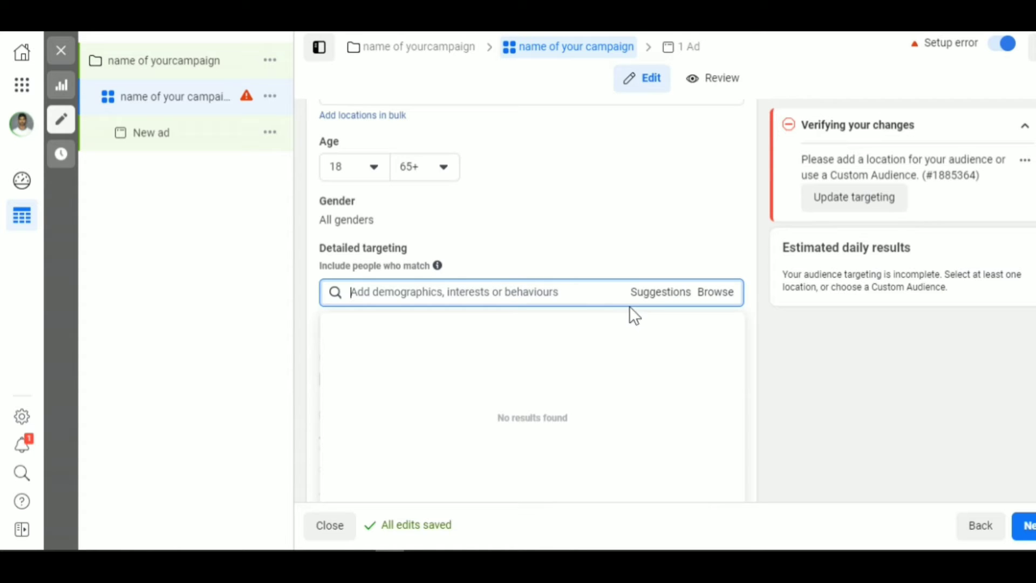
text(digita)
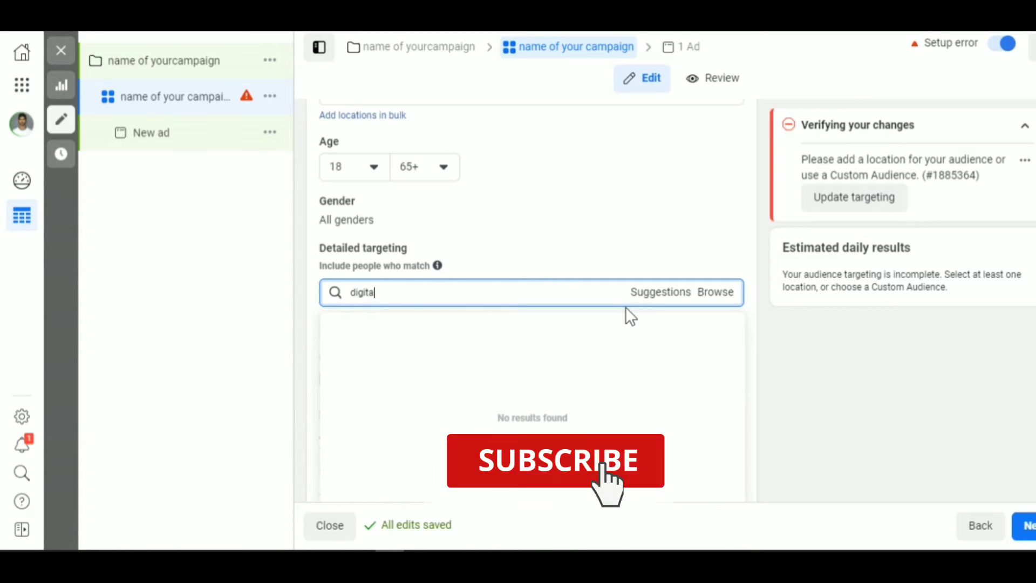
text(l marketing)
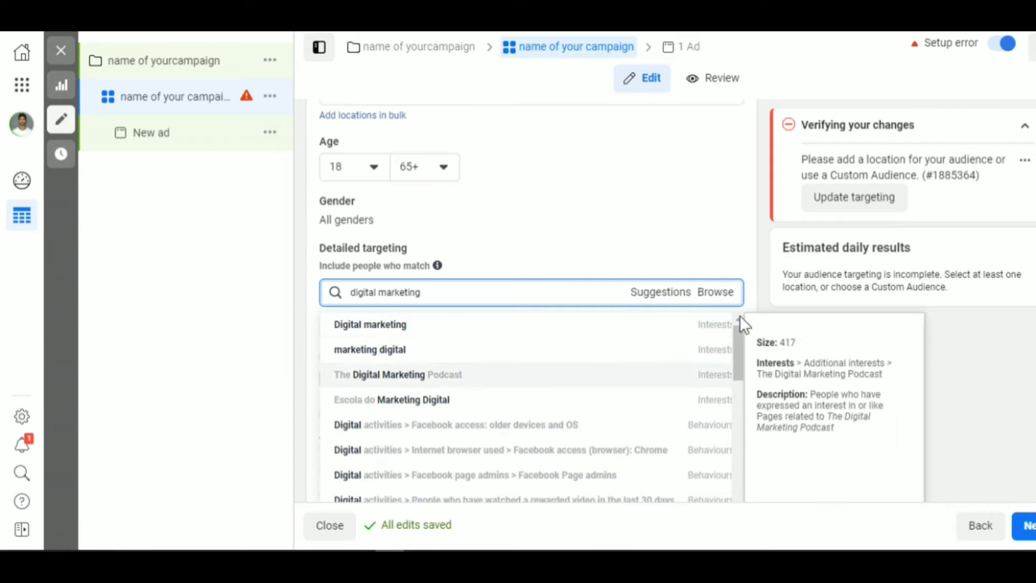
scroll(679, 386, down, 2)
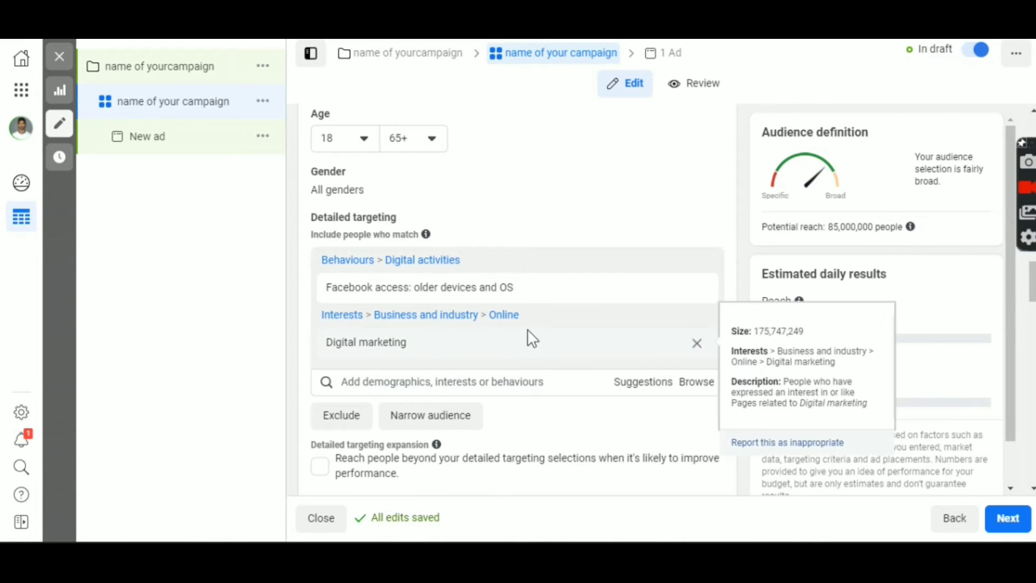
Add an exclusion section to the detailed targeting and check the include and exclude choices for audience locations.
click(356, 422)
scroll(394, 404, down, 3)
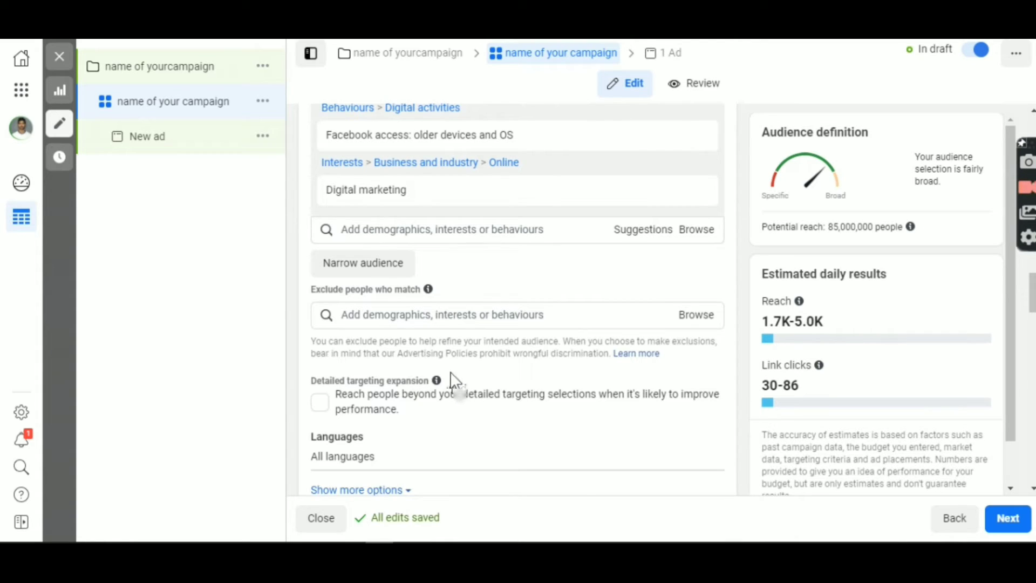
scroll(453, 382, up, 5)
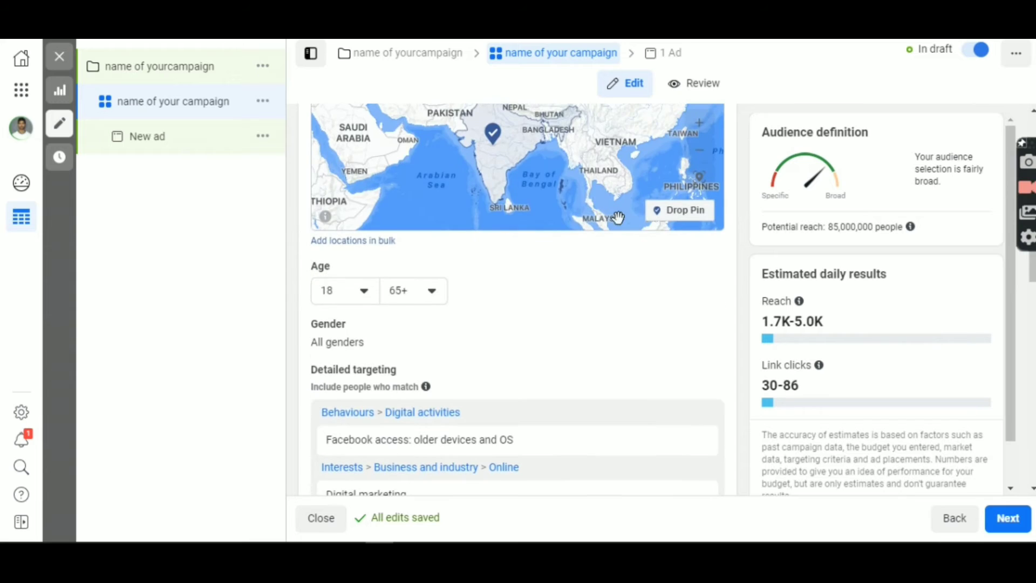
scroll(620, 250, up, 3)
click(385, 200)
click(385, 200)
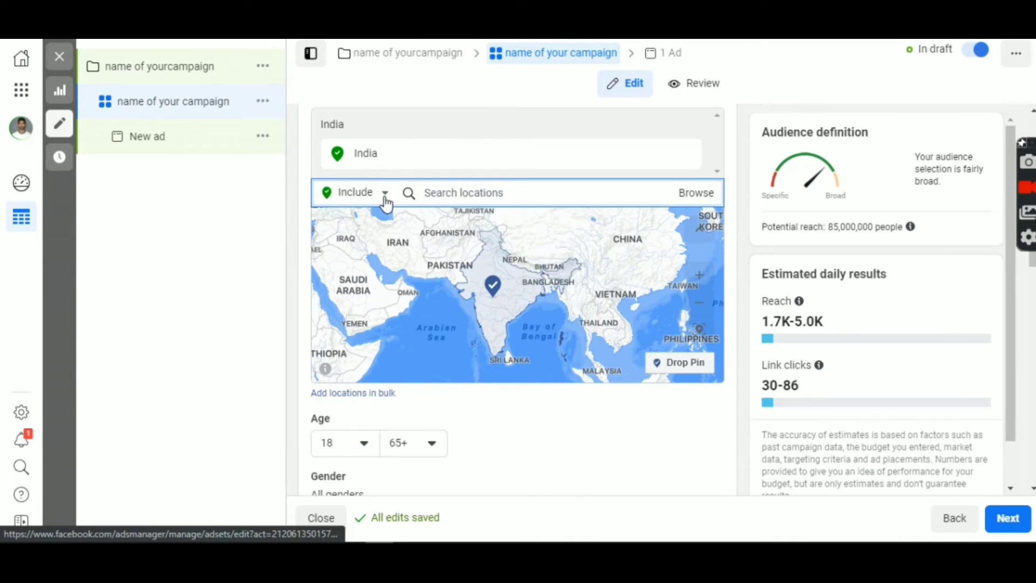
click(385, 199)
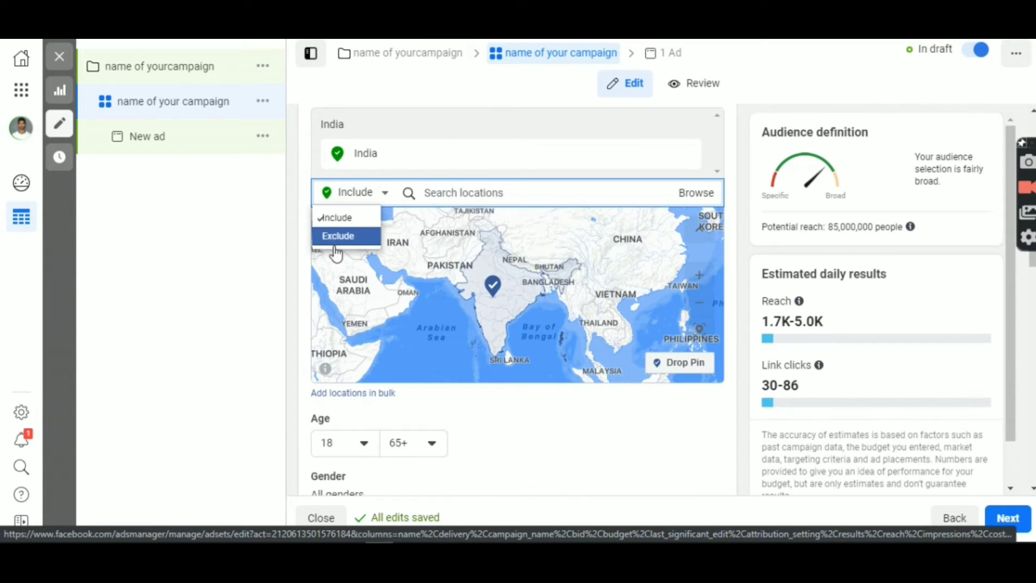
click(241, 245)
Switch the ad set to automatic placements.
scroll(594, 351, down, 8)
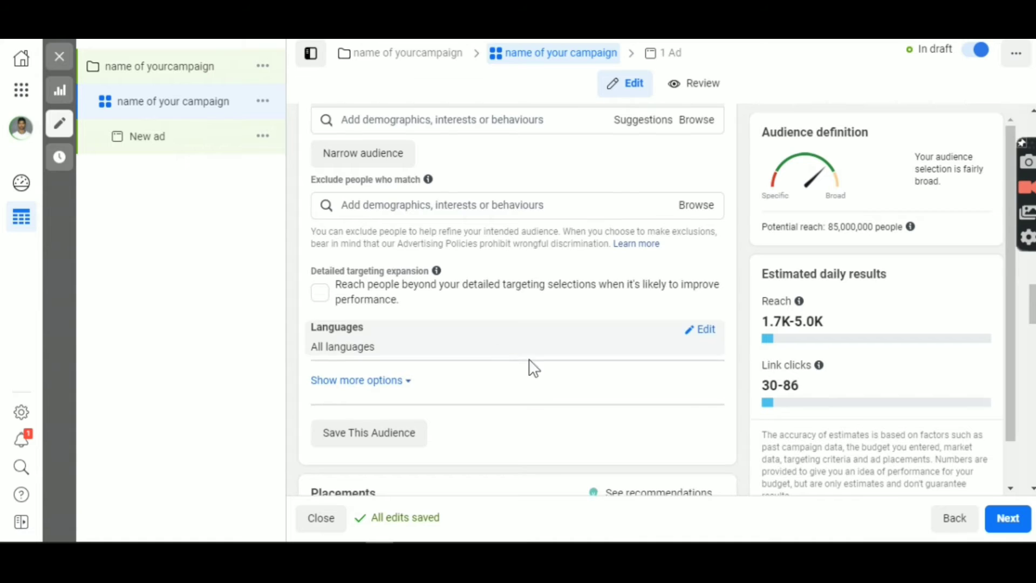
scroll(594, 373, down, 4)
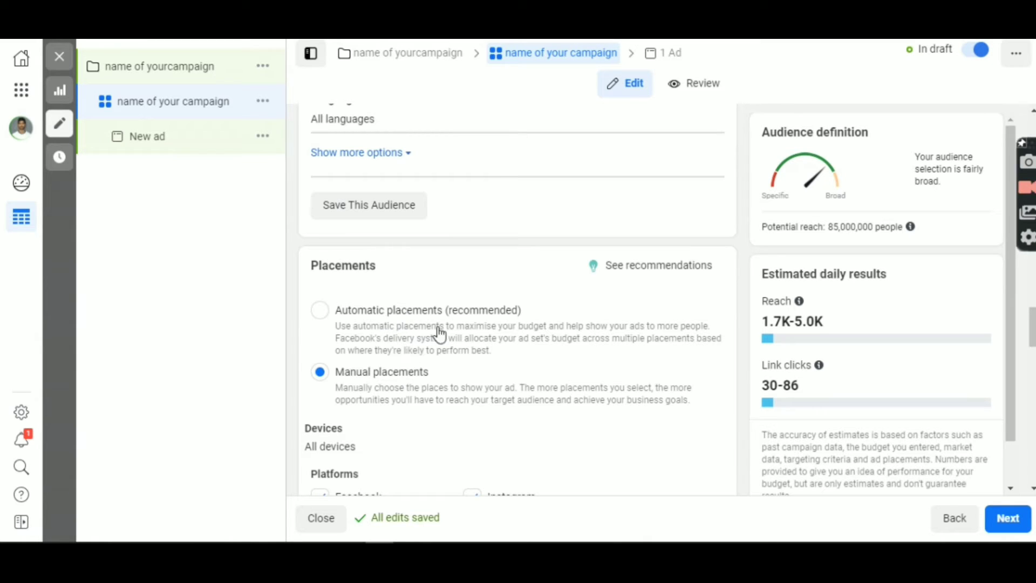
click(325, 313)
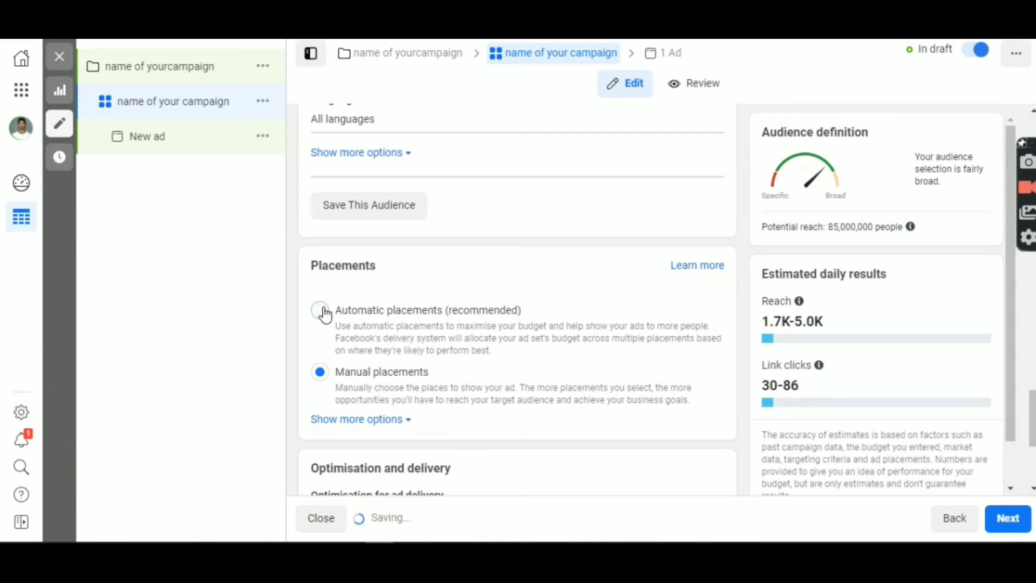
scroll(342, 353, down, 2)
scroll(340, 353, down, 1)
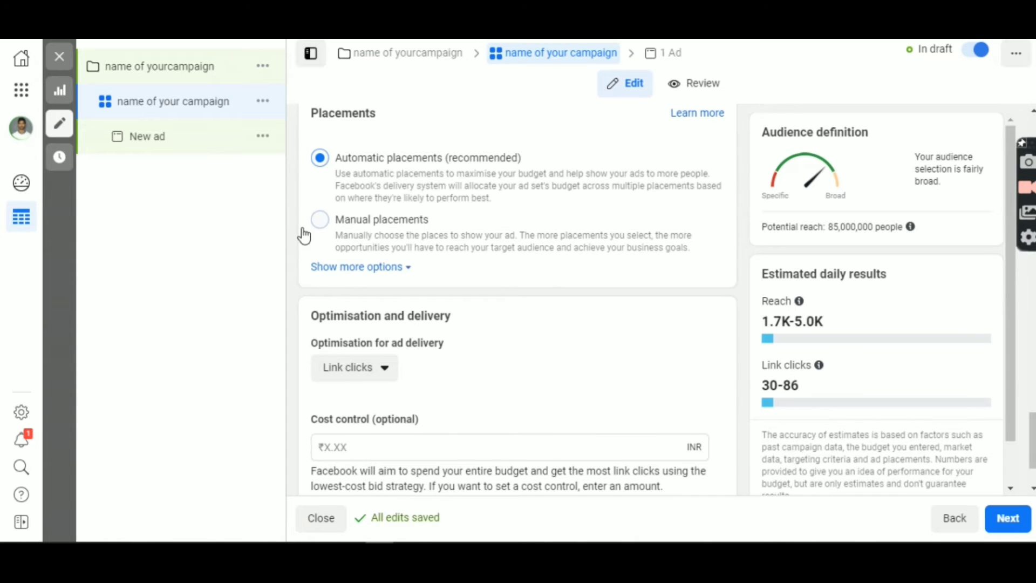
Set the ad set to manual placements and review the placement list from feeds and stories through apps and sites.
click(322, 238)
scroll(411, 324, down, 2)
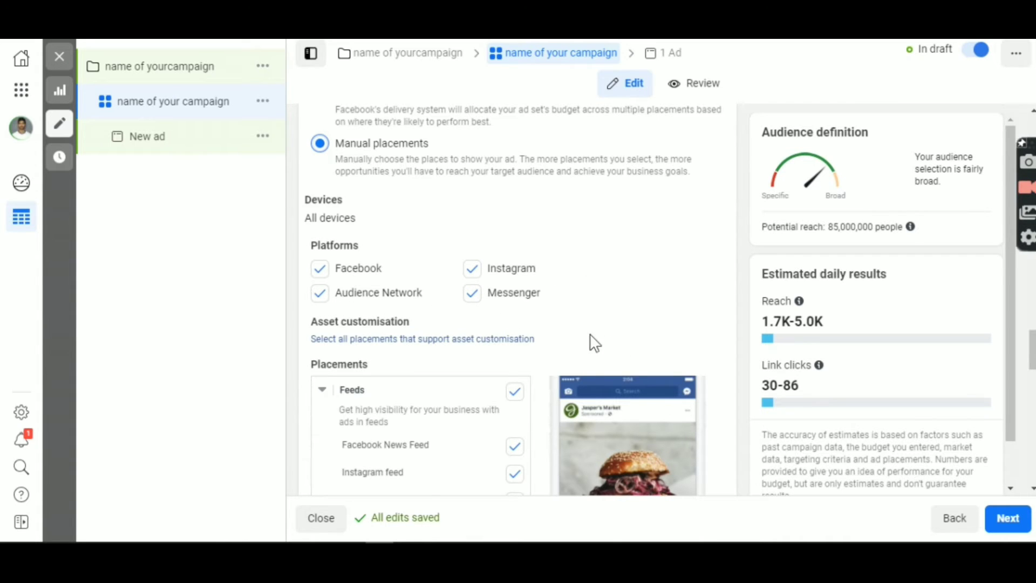
scroll(590, 335, down, 6)
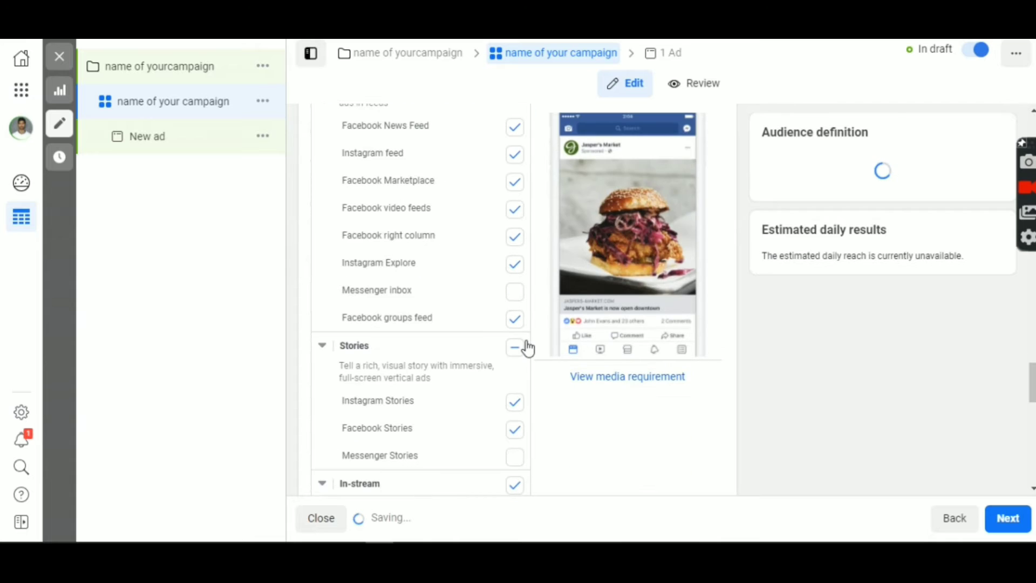
scroll(528, 350, down, 1)
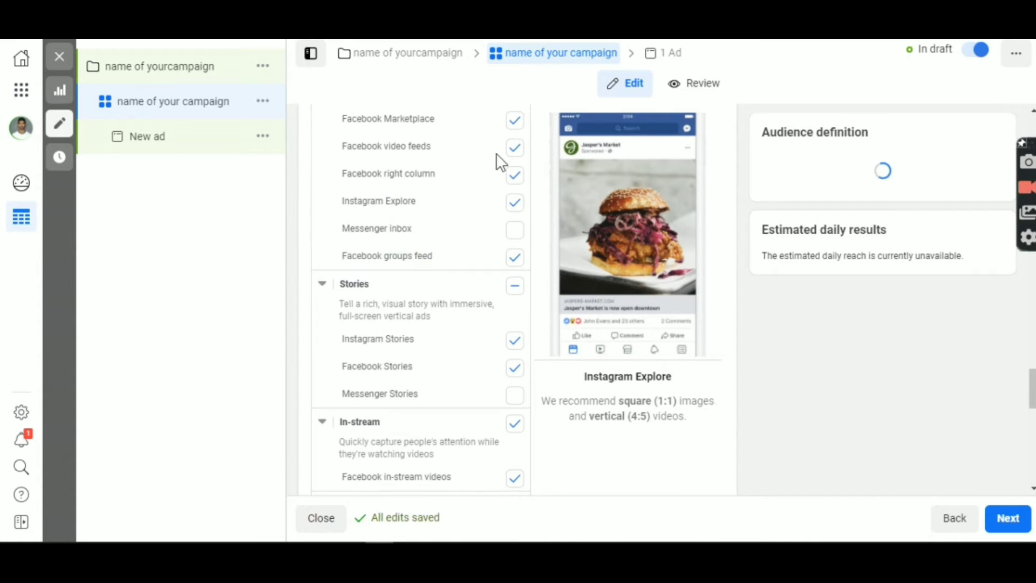
scroll(528, 302, down, 2)
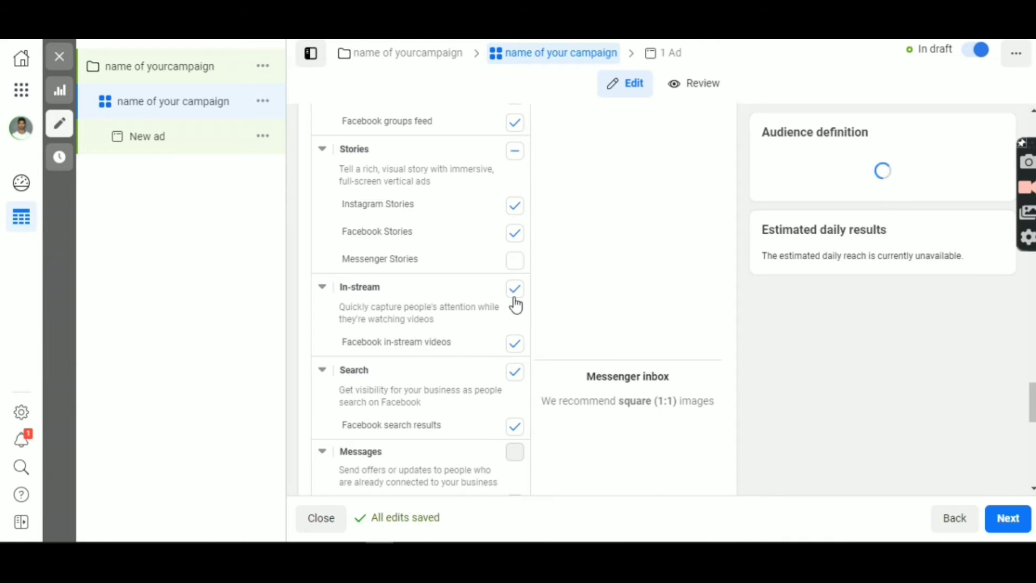
scroll(525, 301, down, 3)
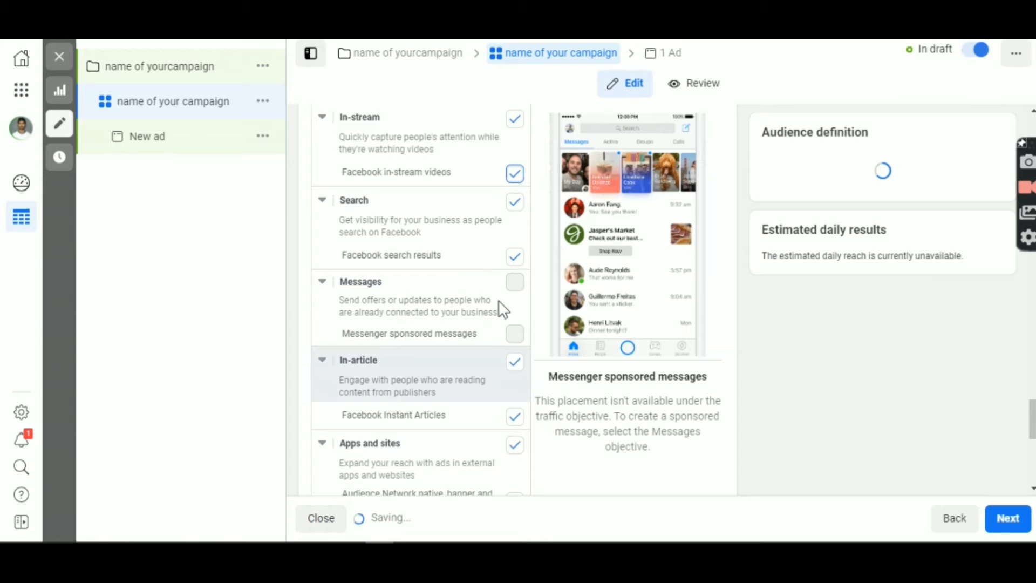
scroll(504, 309, down, 8)
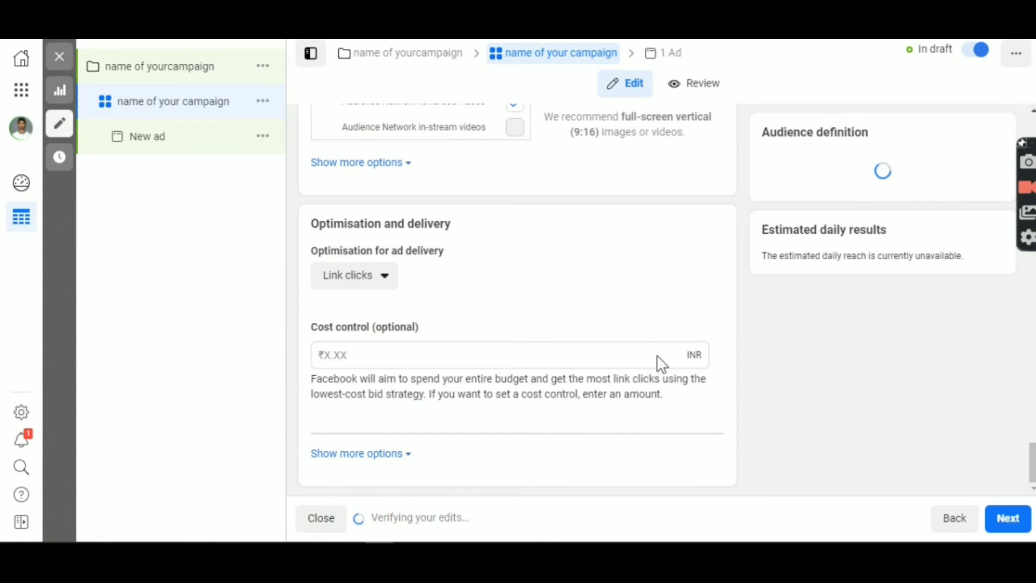
Check the explanation of cost control, try an amount of 1 for it and clear the amount again.
scroll(656, 355, up, 2)
scroll(769, 391, down, 1)
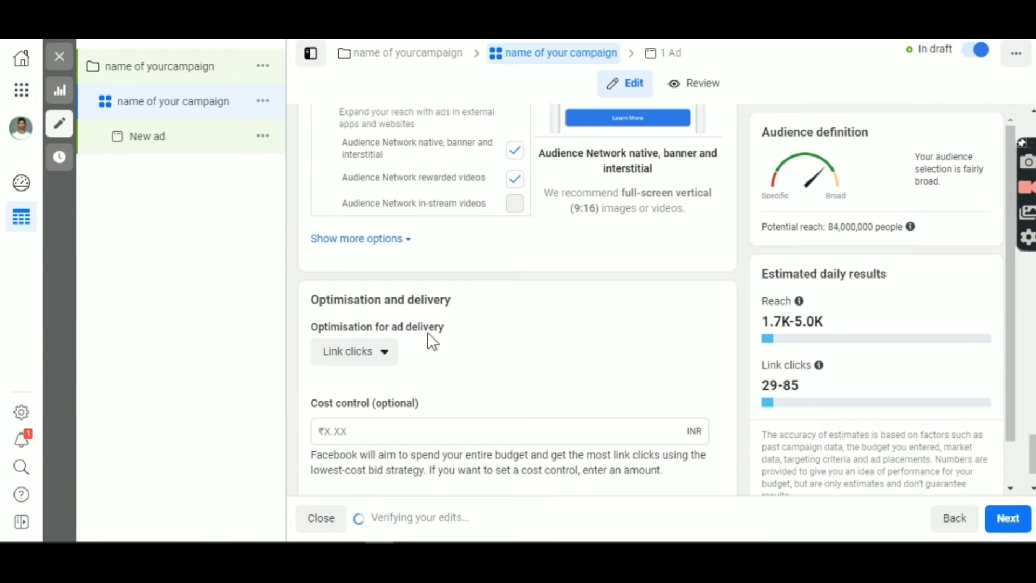
mouse_move(426, 404)
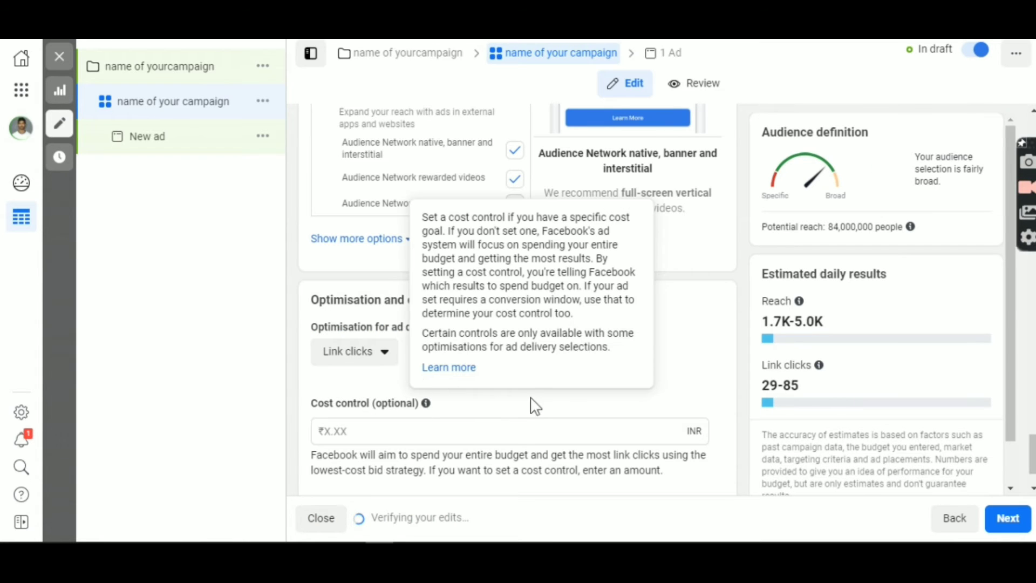
scroll(560, 412, down, 3)
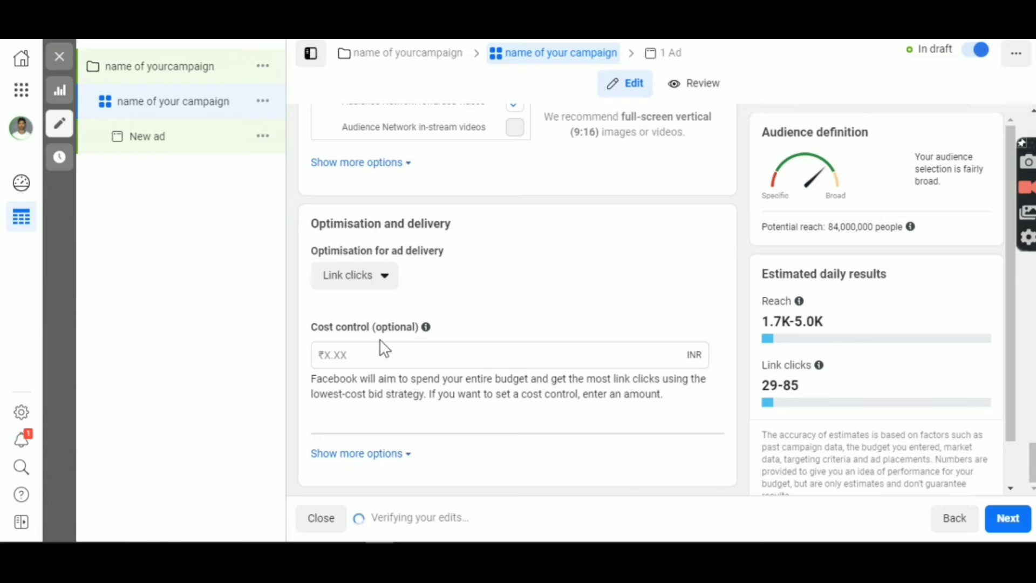
click(339, 352)
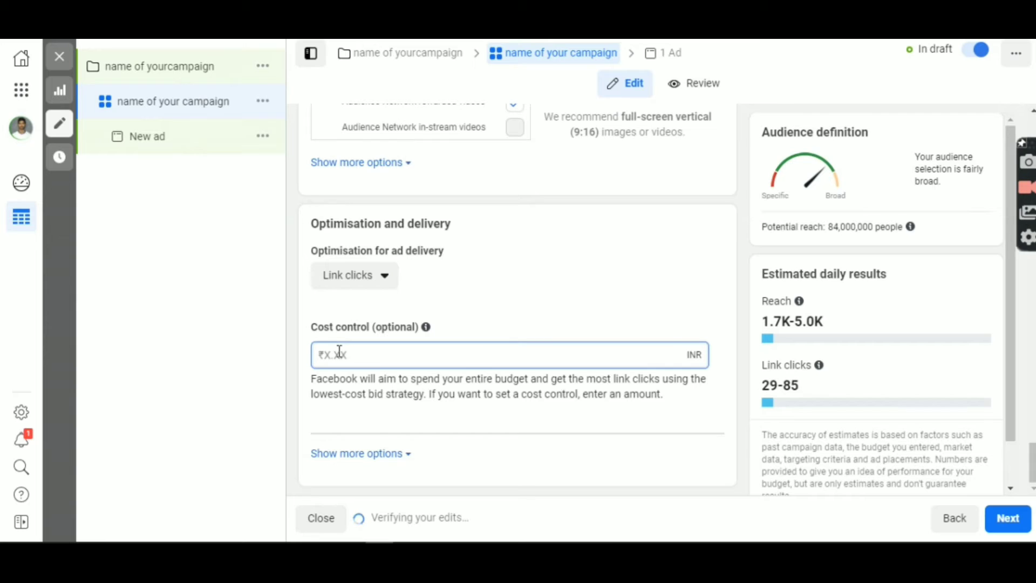
text(1)
key(BackSpace)
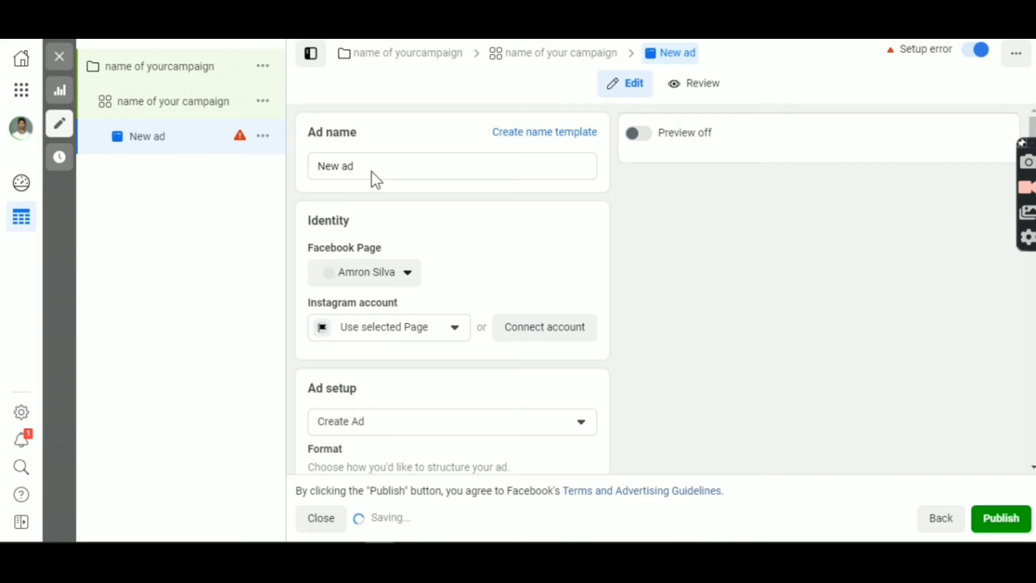
Rename the new ad as "ad name".
click(356, 166)
triple_click(338, 166)
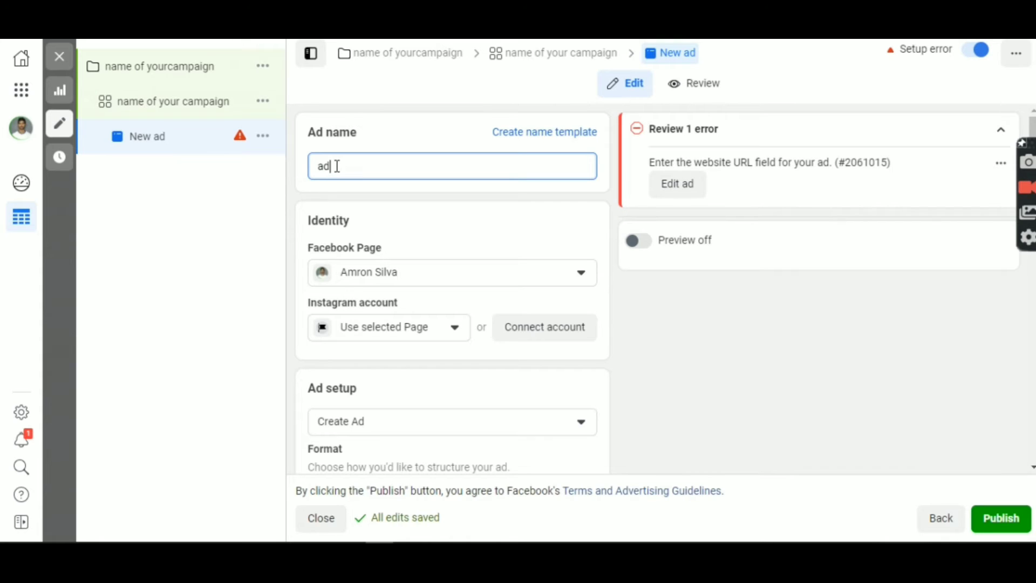
text(anme)
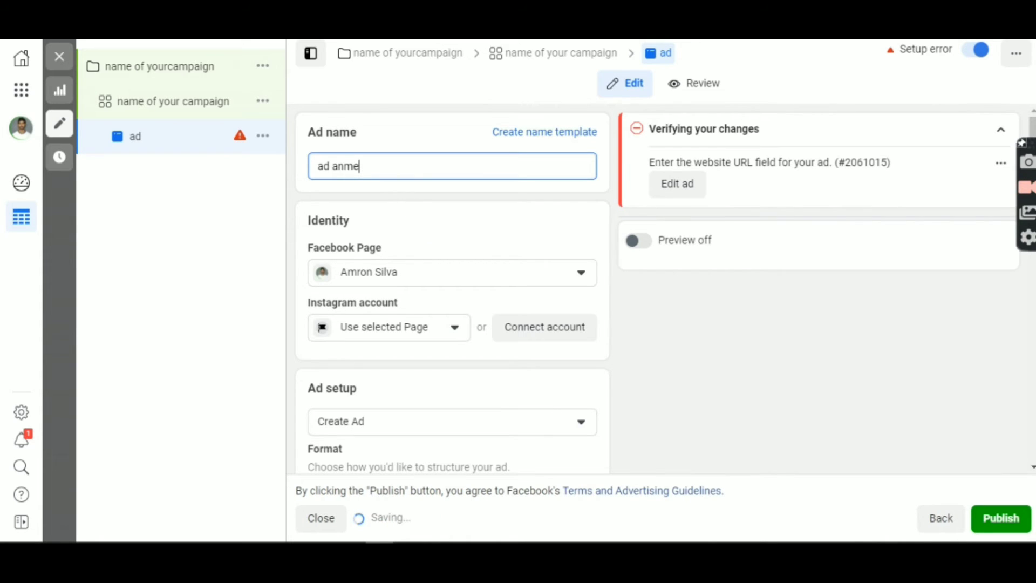
key(BackSpace)
key(BackSpace)
key(BackSpace)
key(BackSpace)
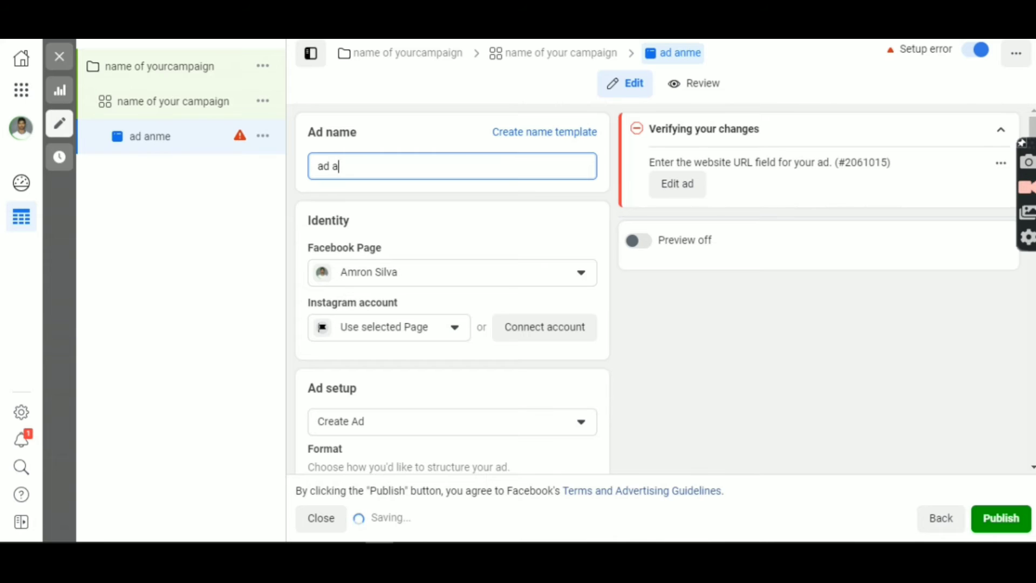
text(name)
Check the Instagram account options available for the ad's identity.
scroll(355, 239, down, 2)
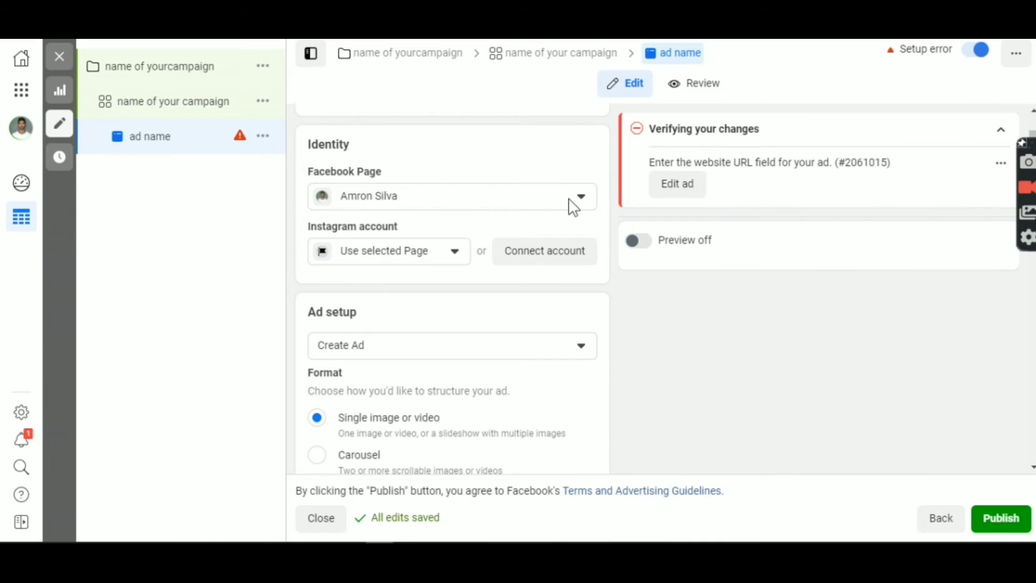
click(463, 258)
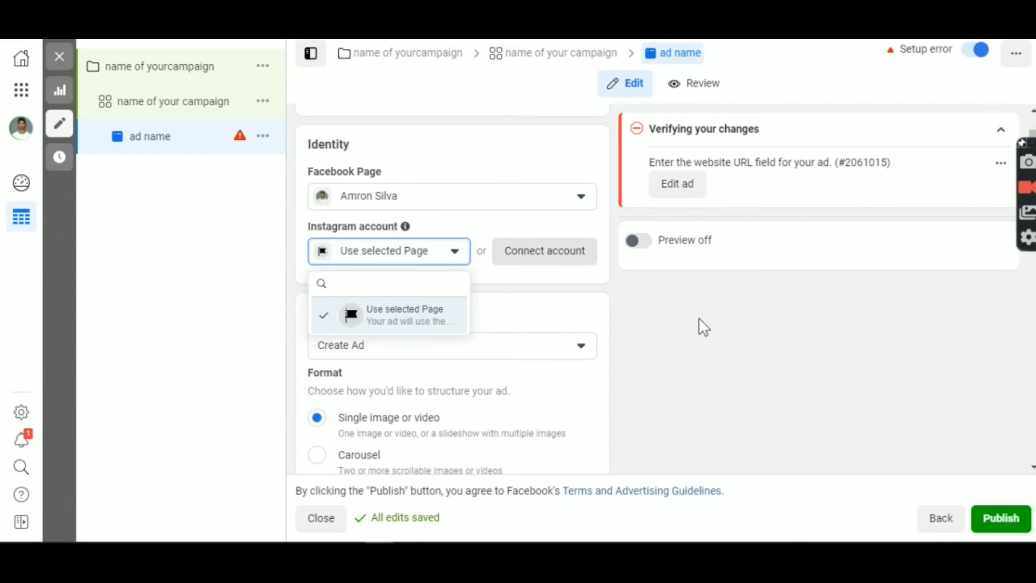
click(537, 261)
click(538, 262)
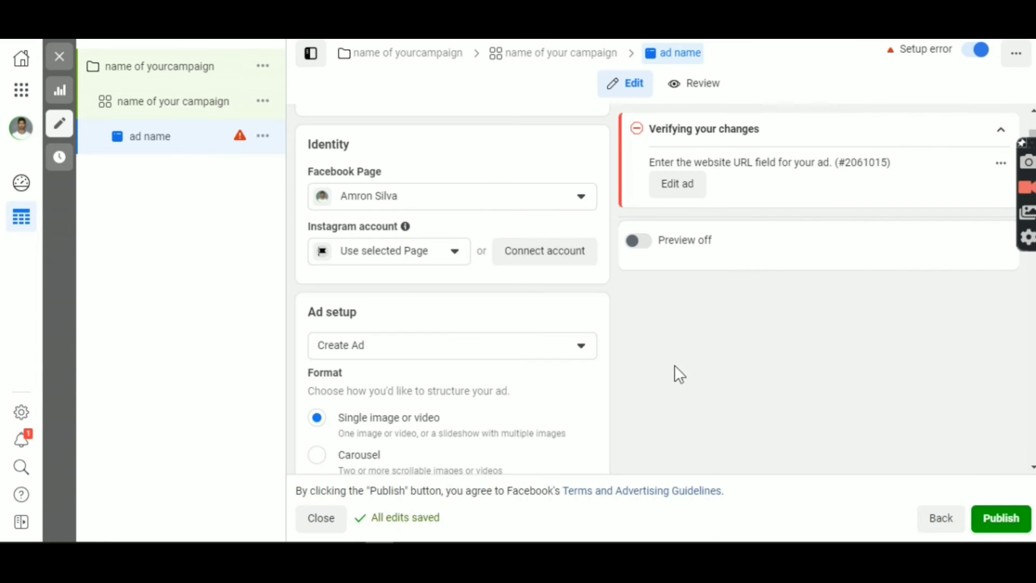
scroll(723, 327, up, 2)
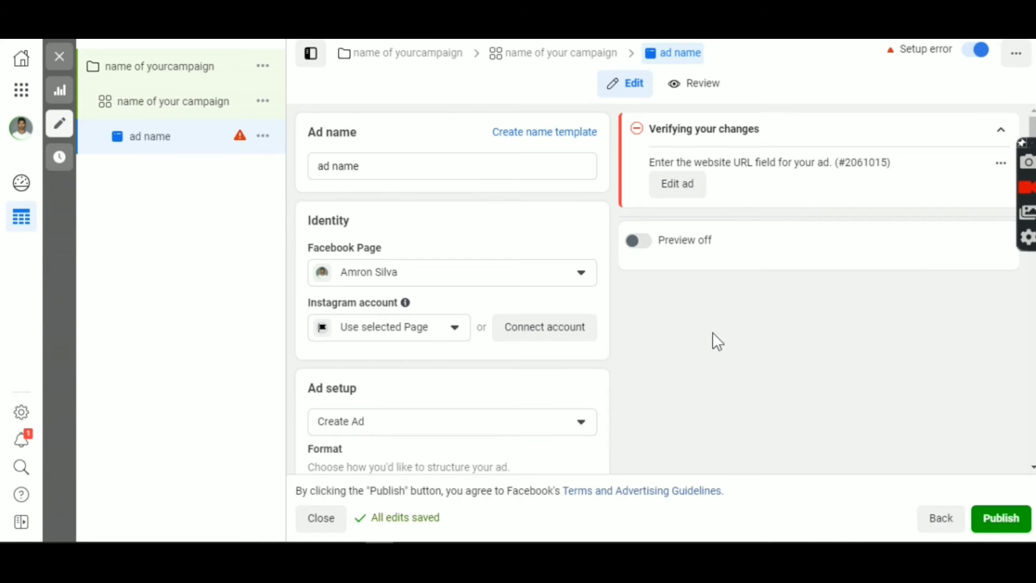
Review the ad's format options and open the option to add an image to its creative.
scroll(713, 334, down, 5)
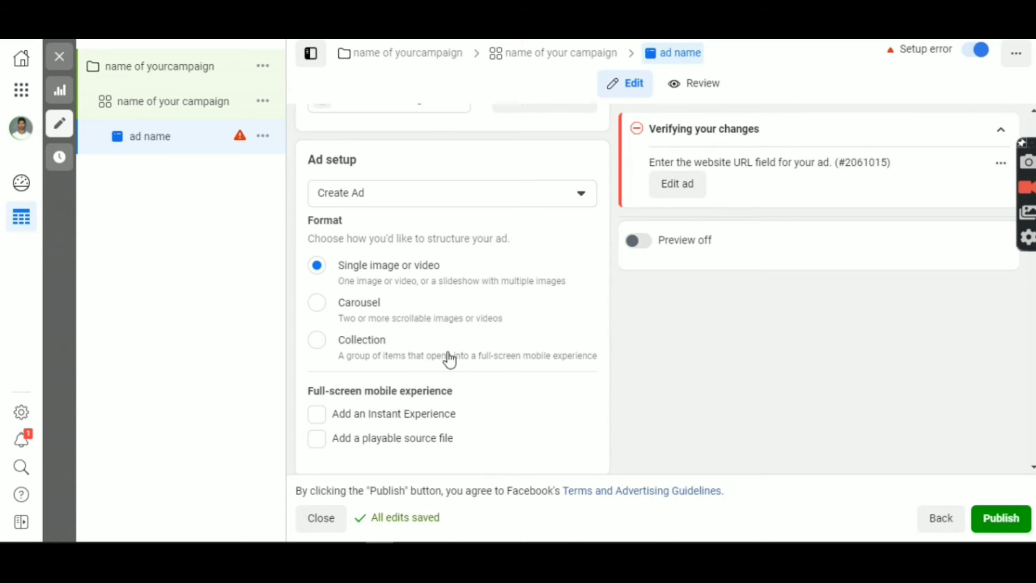
scroll(450, 358, down, 7)
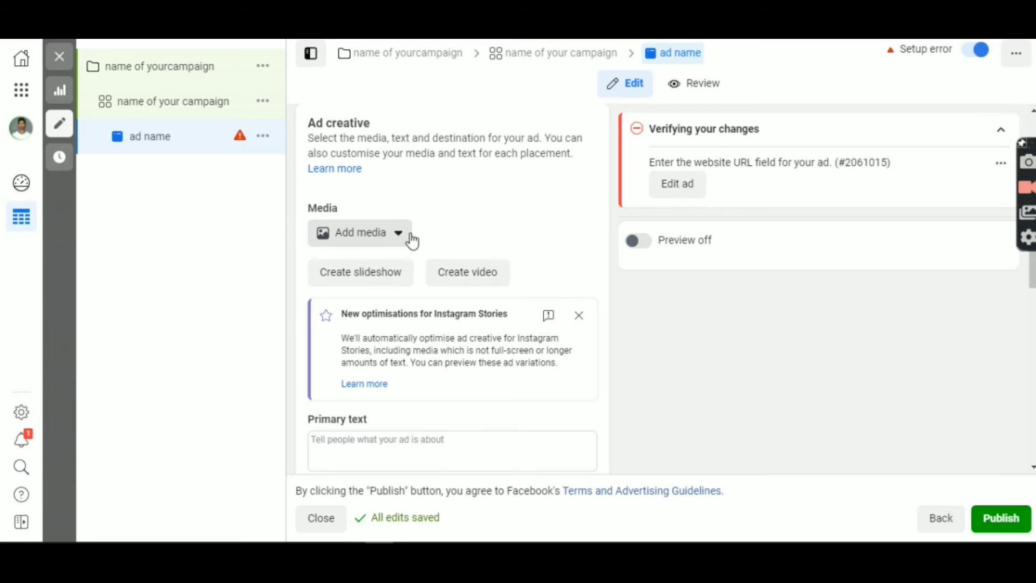
click(400, 239)
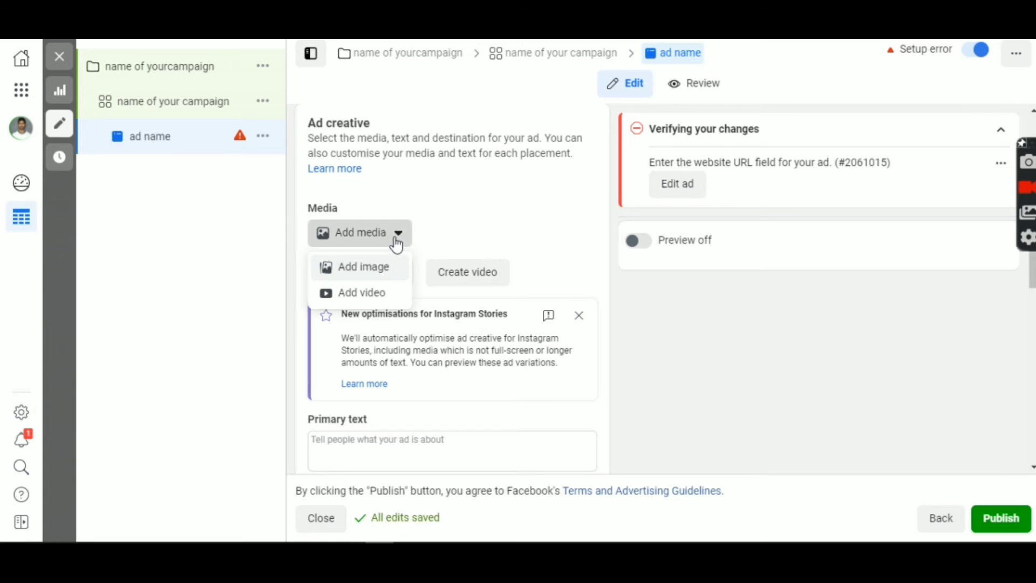
click(383, 271)
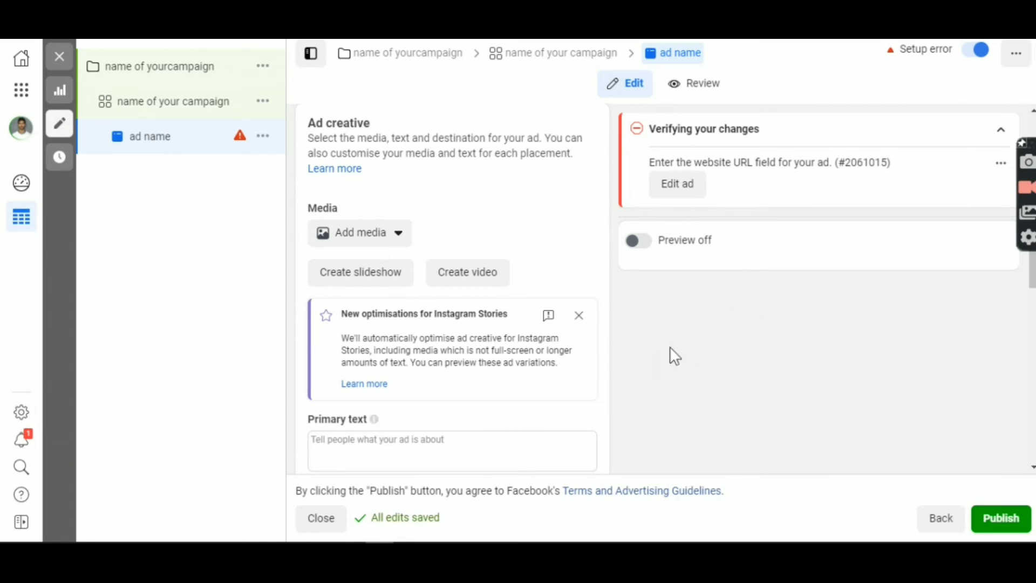
Enter the advertiser's own website address as the website URL for the ad's Website destination.
scroll(665, 324, down, 3)
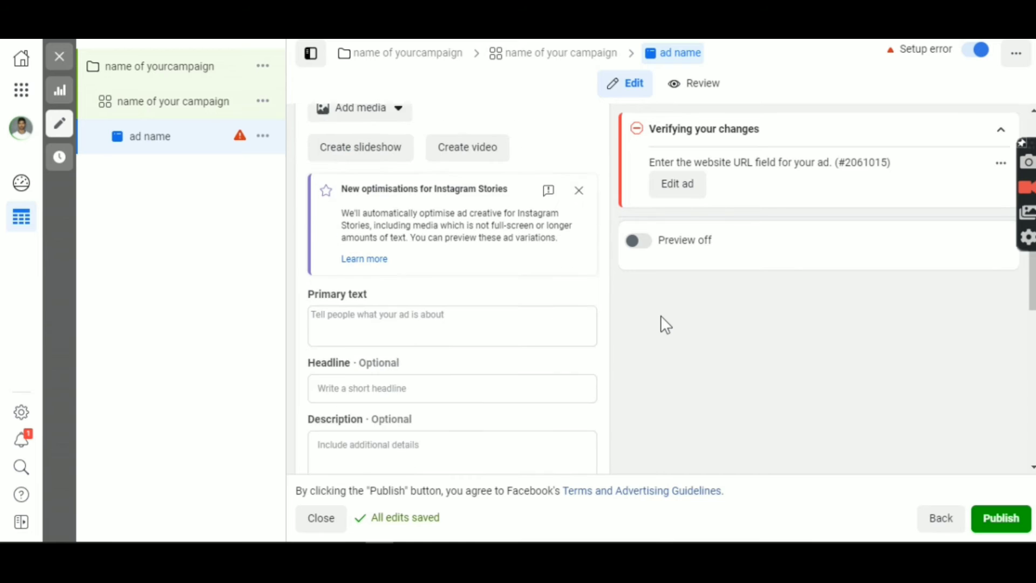
scroll(665, 324, down, 2)
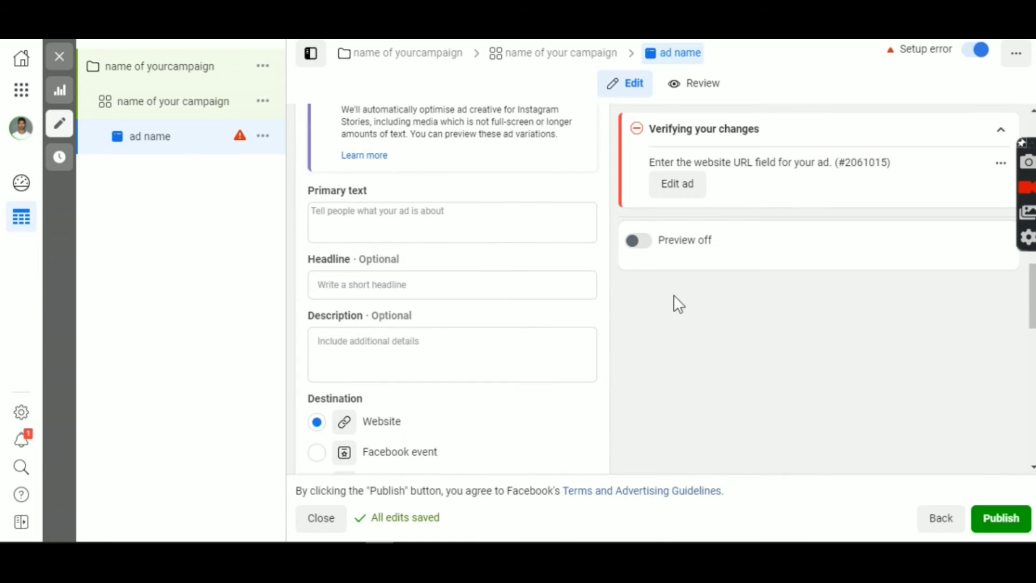
scroll(467, 415, down, 3)
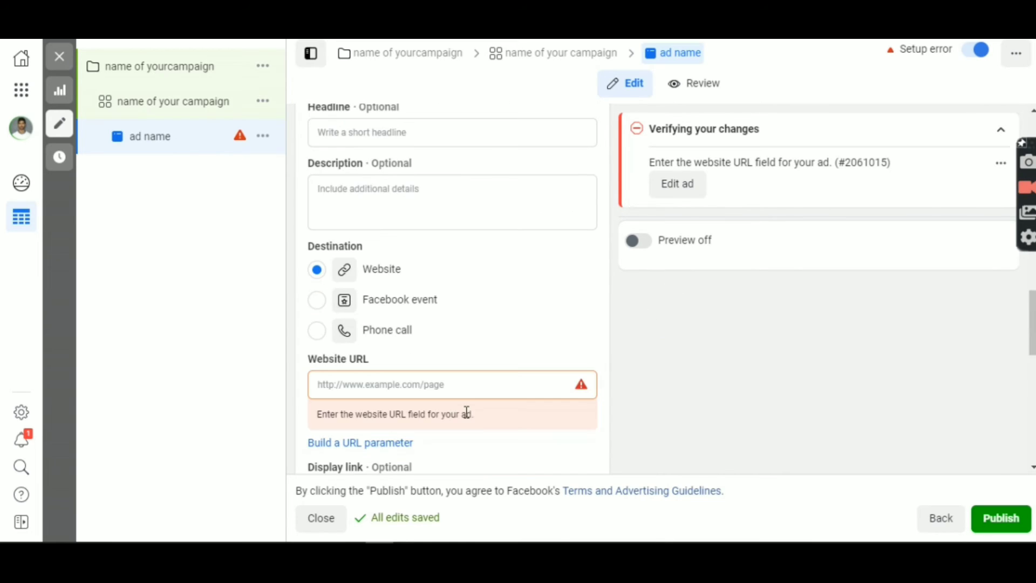
scroll(469, 412, up, 1)
scroll(470, 416, up, 4)
scroll(469, 418, down, 7)
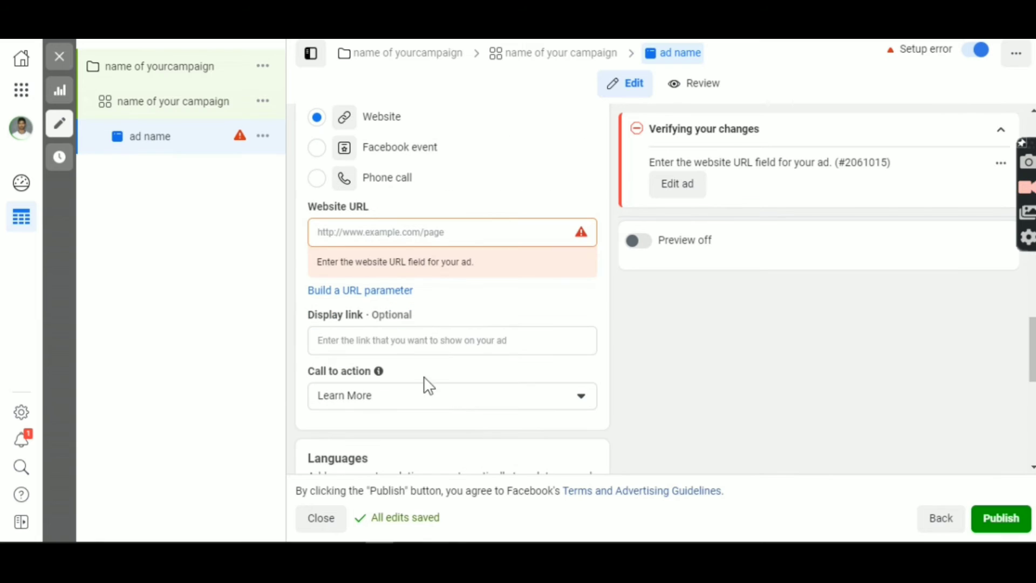
click(383, 235)
text(www)
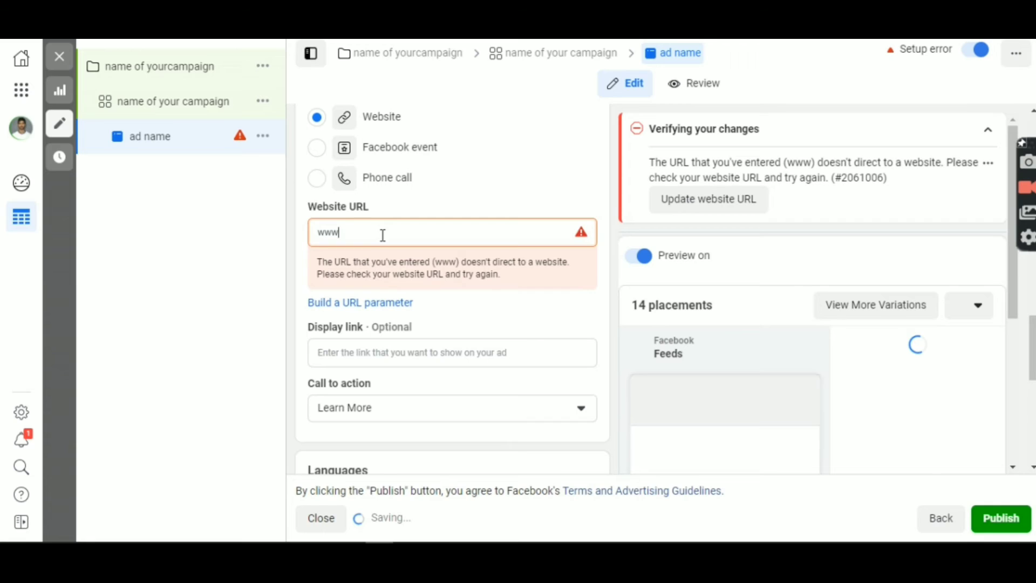
text(.amr)
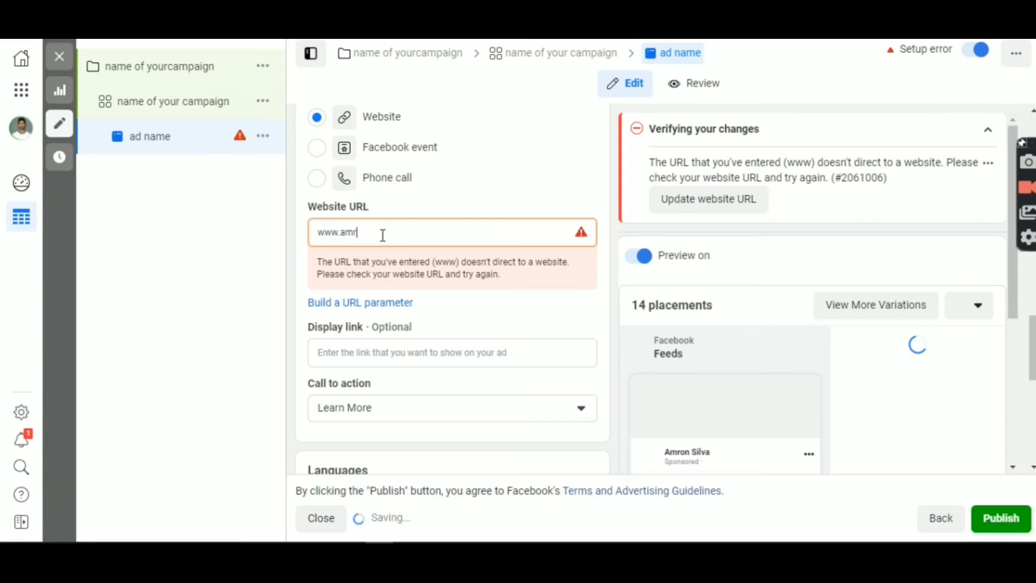
text(onsilva.com)
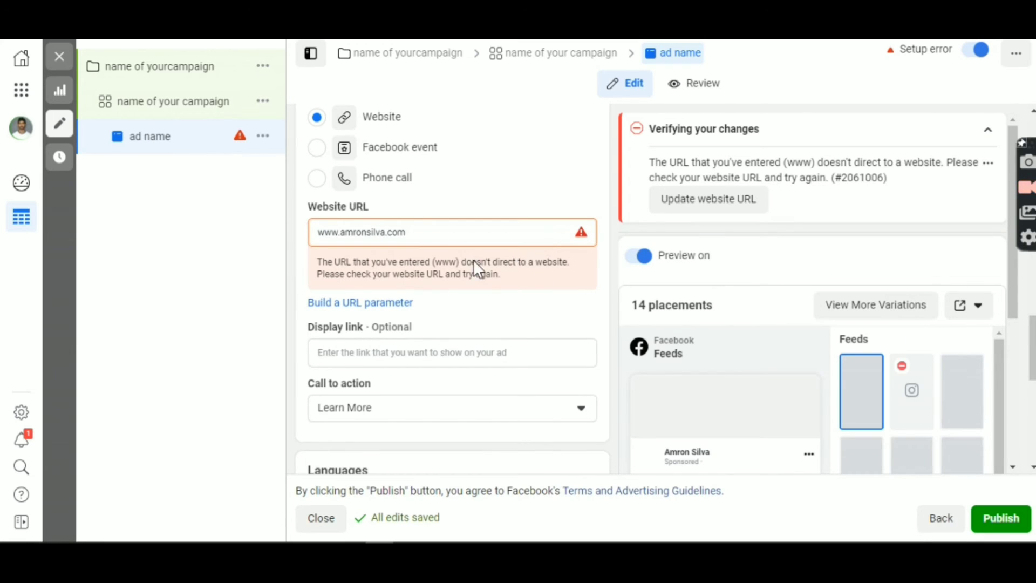
Enter "want to learn how to built personal brand?" as the ad's primary text.
scroll(484, 251, up, 2)
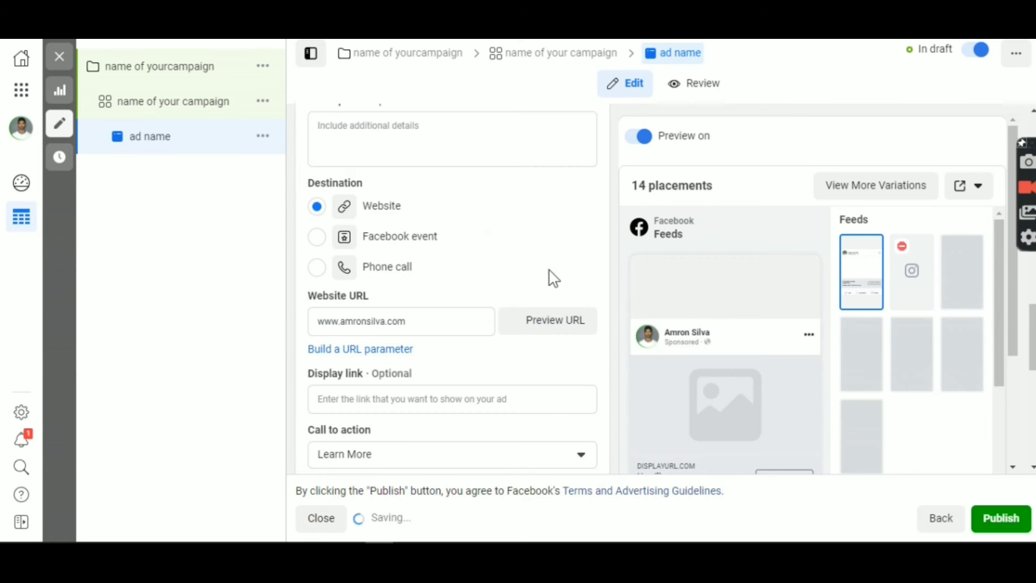
scroll(551, 277, up, 8)
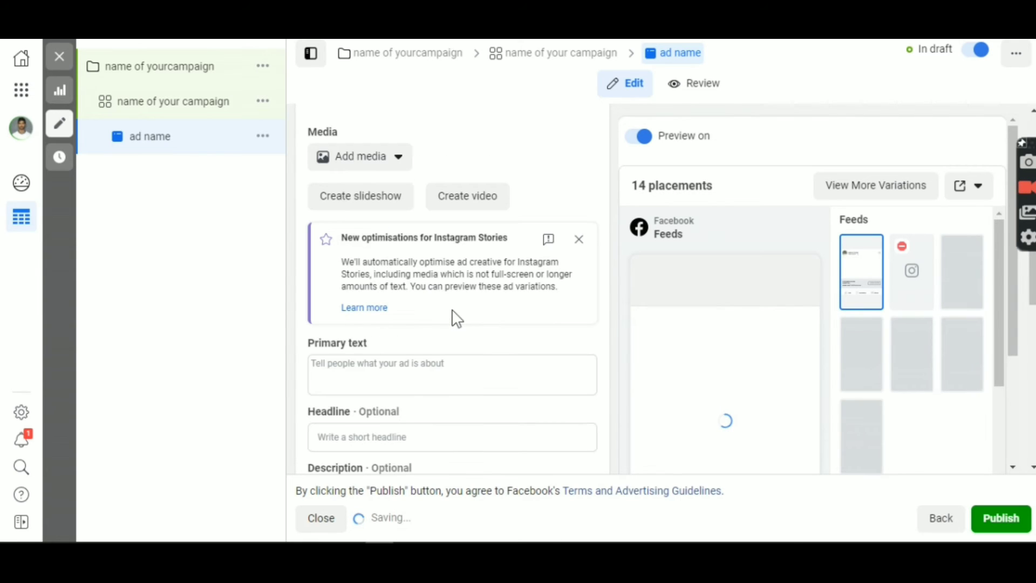
scroll(456, 319, down, 5)
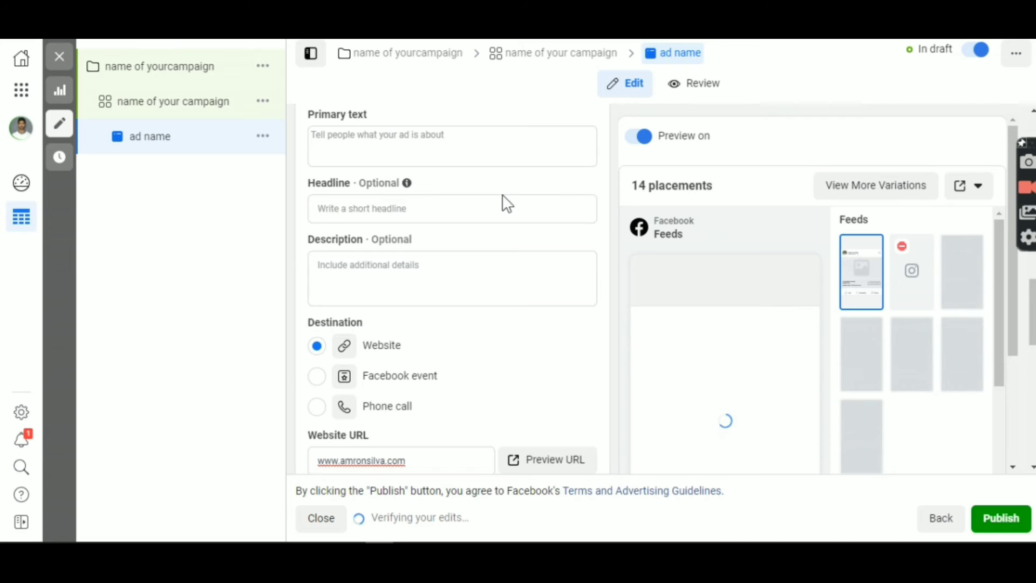
mouse_move(750, 360)
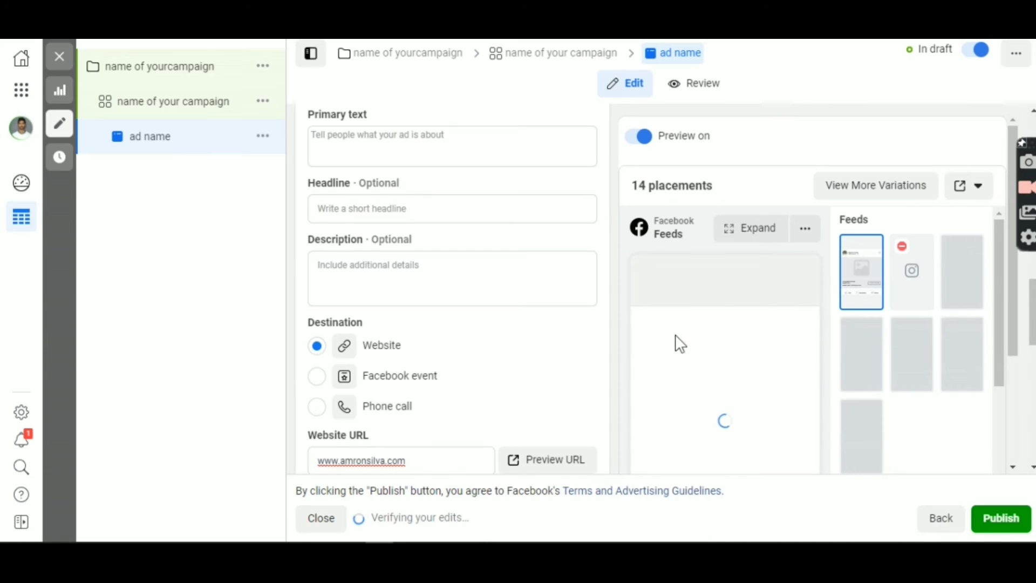
click(395, 143)
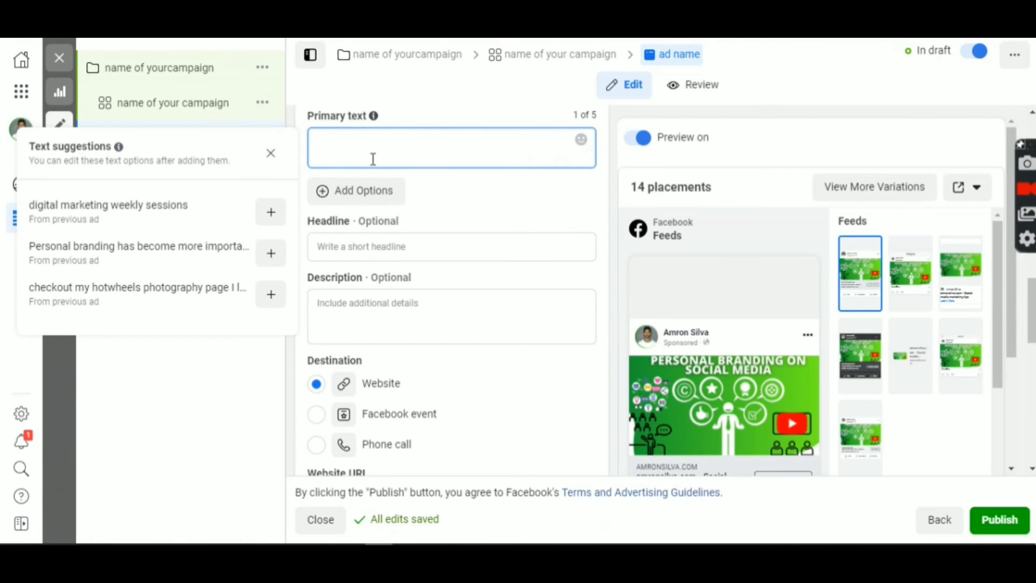
text(want to lear)
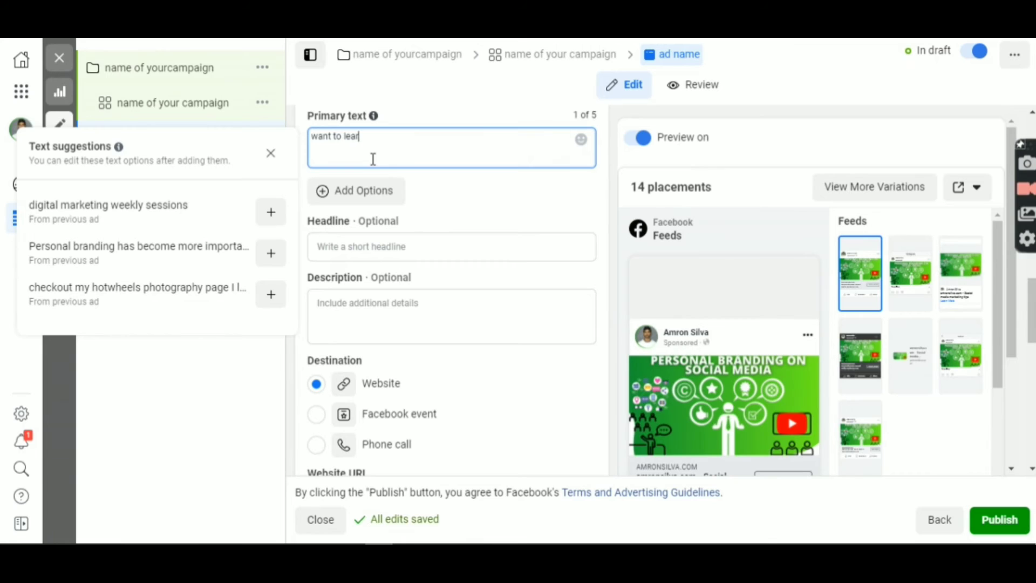
text(n how)
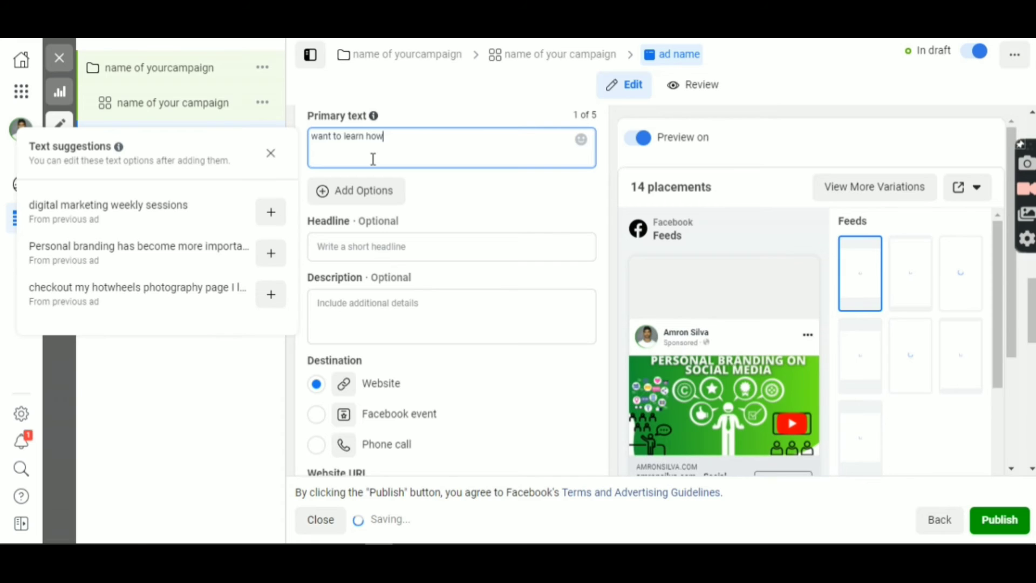
text(to built personal bra)
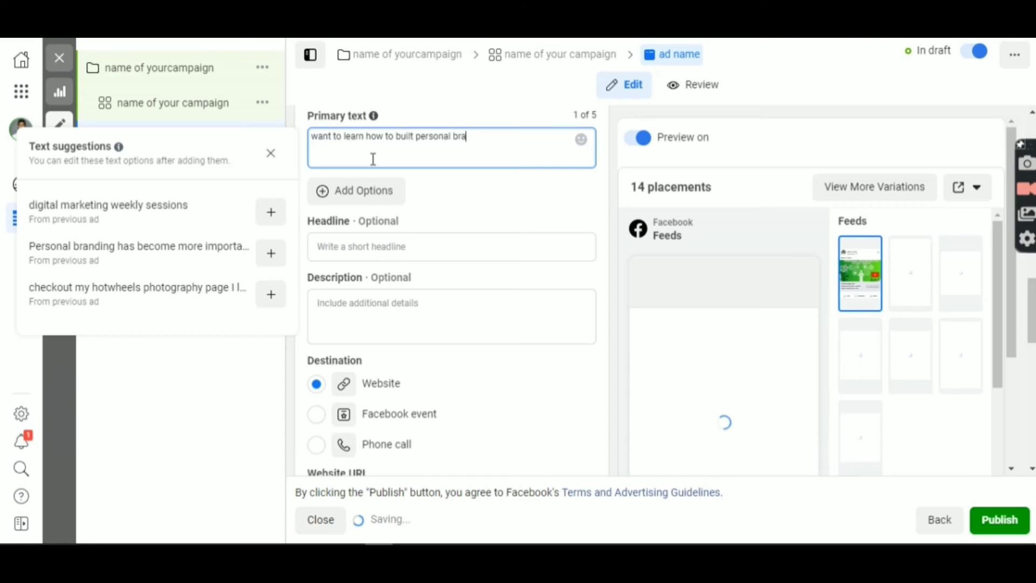
text(nd?)
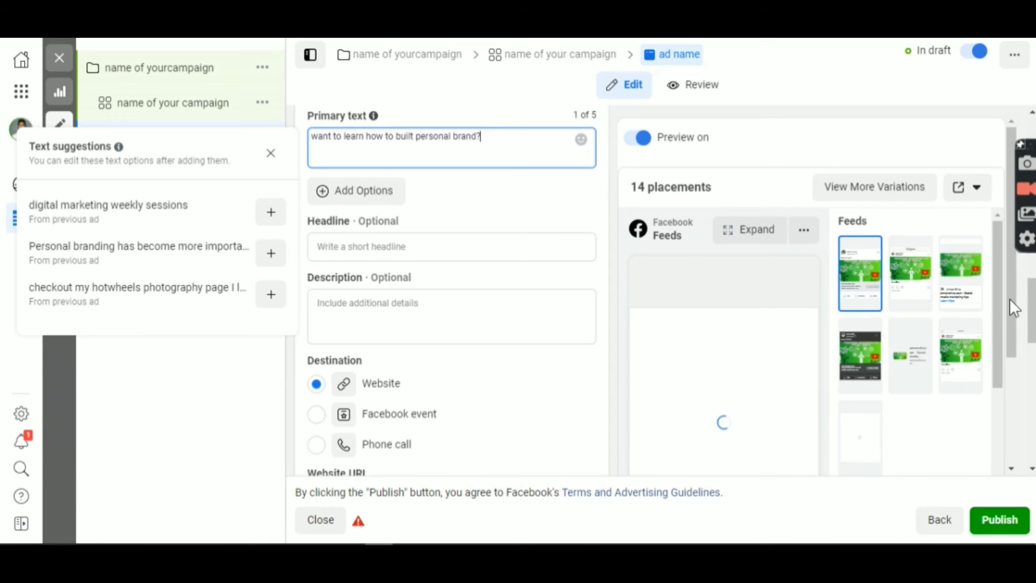
scroll(1010, 299, down, 2)
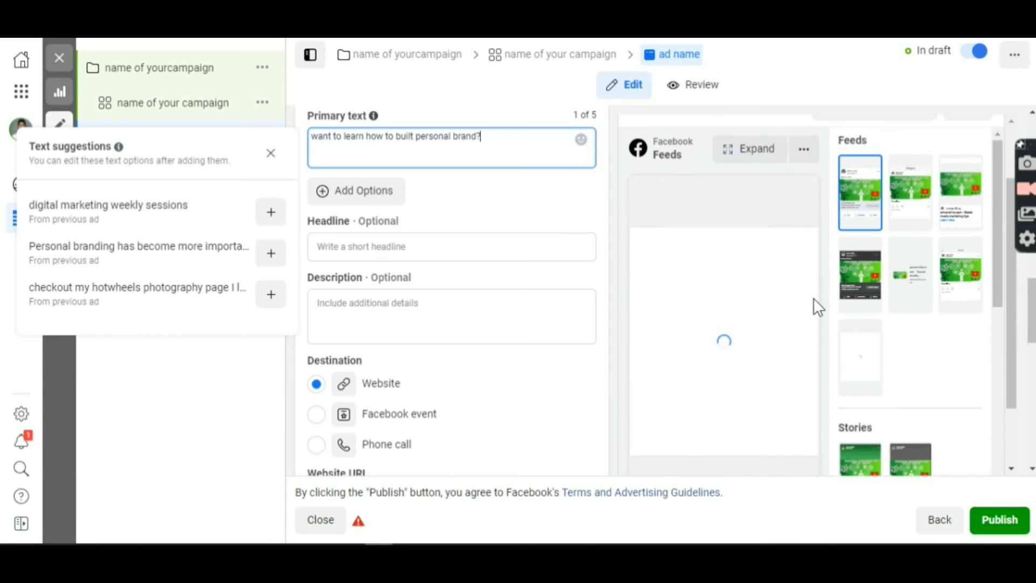
click(719, 264)
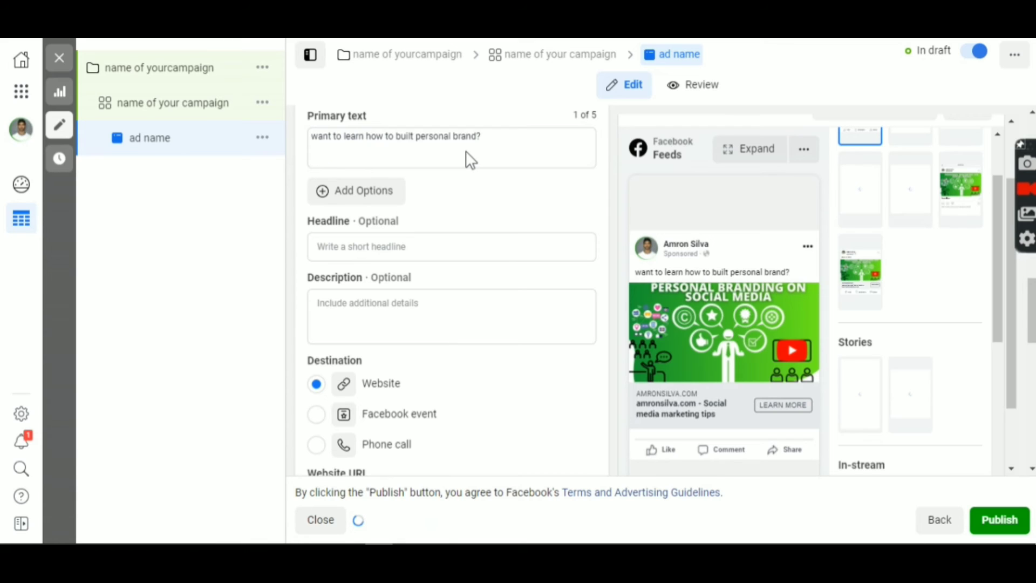
Set the ad's headline to "do social media marketing".
click(418, 246)
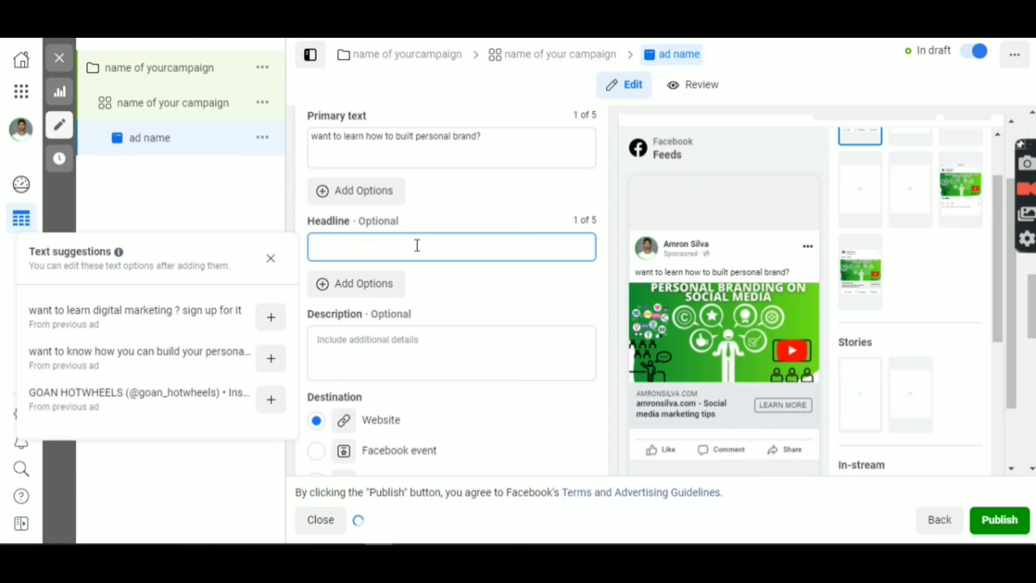
text(do social me)
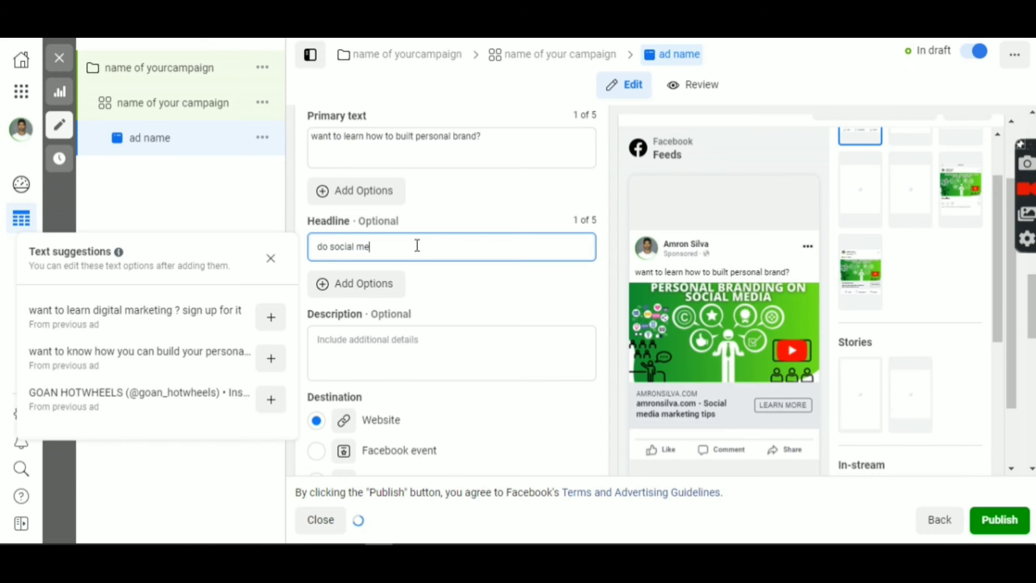
text(dia )
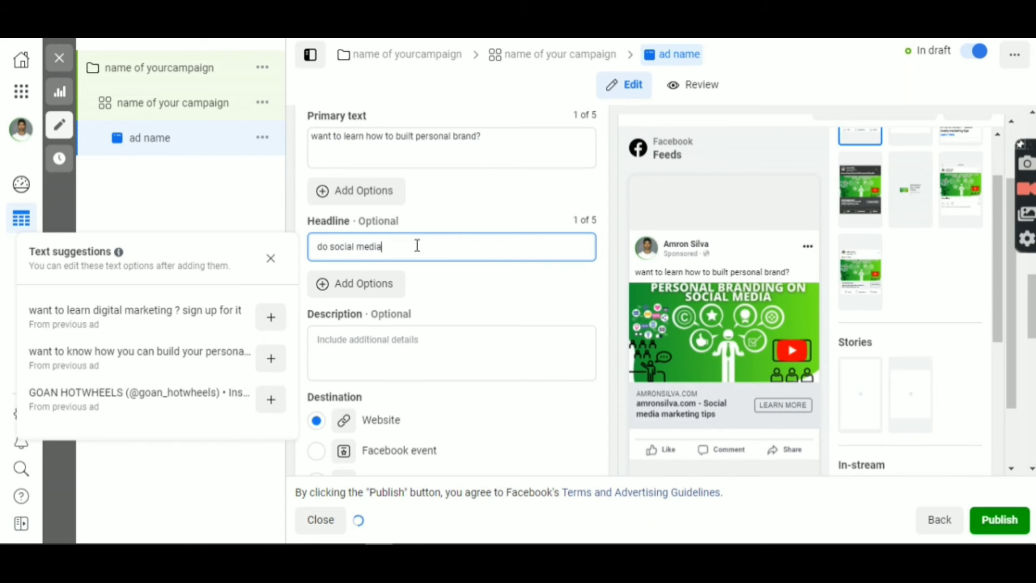
text(marketin)
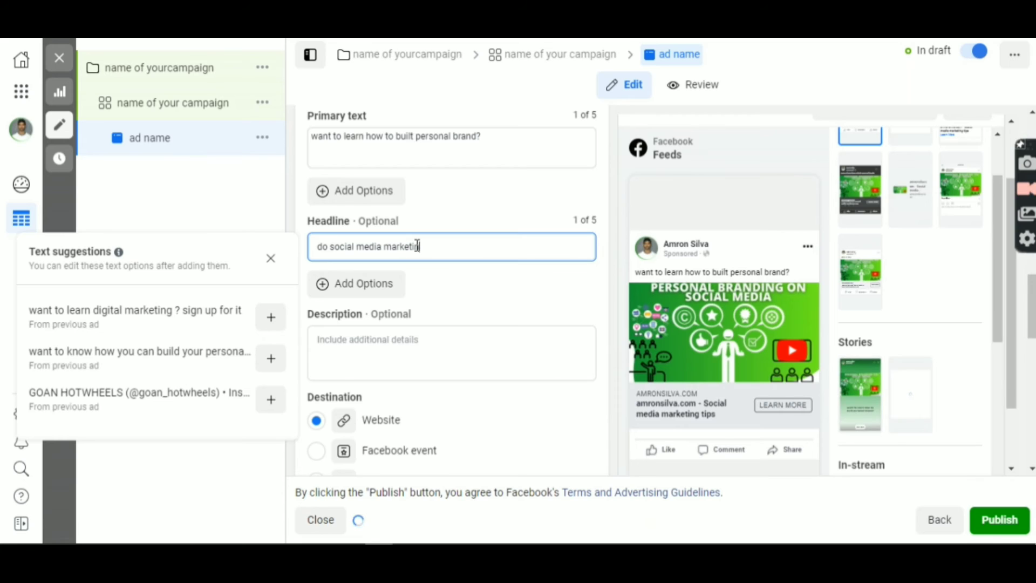
text(g)
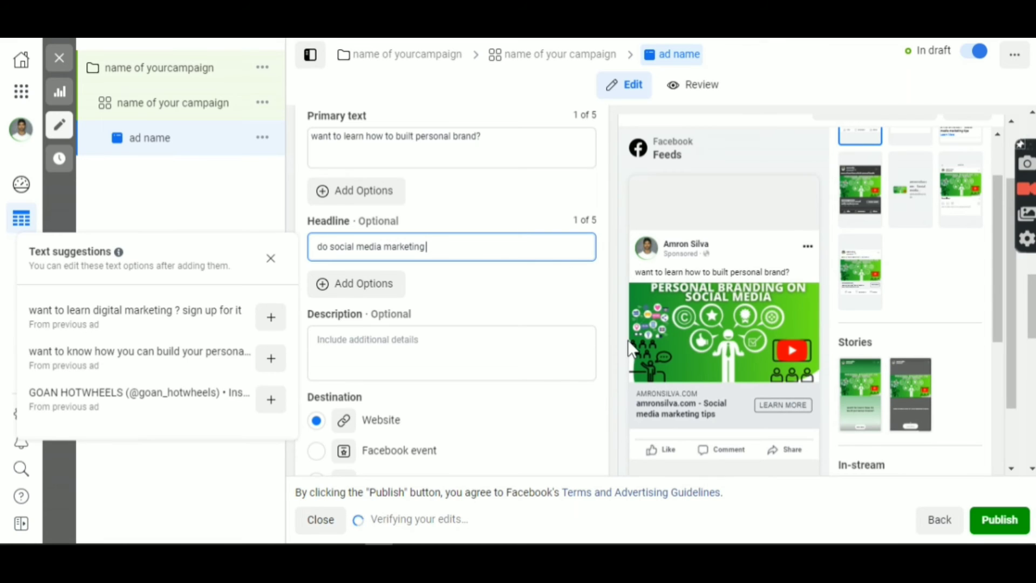
click(553, 275)
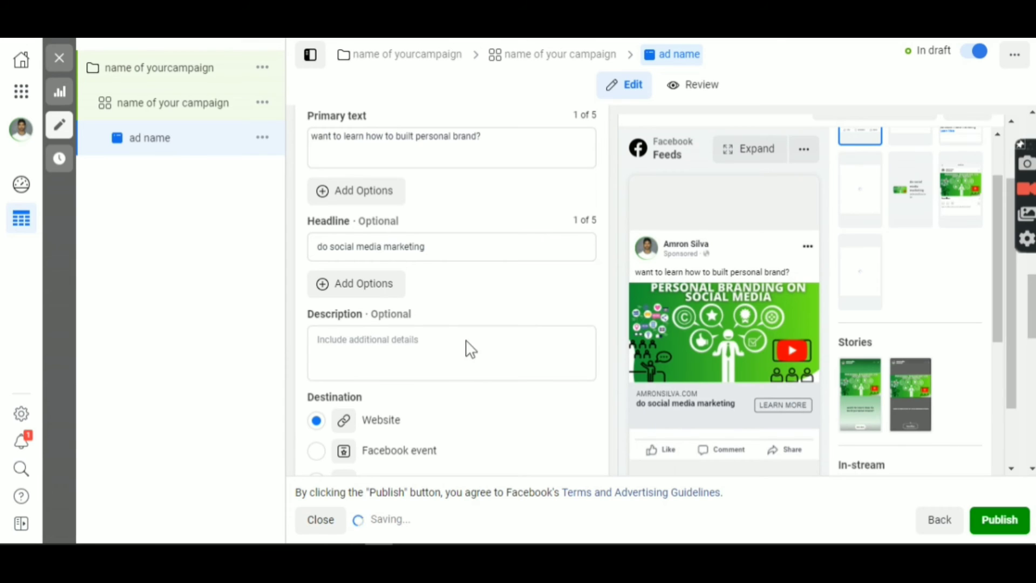
Set the ad's description to "socialmedia helps to build strong personal brand".
click(352, 333)
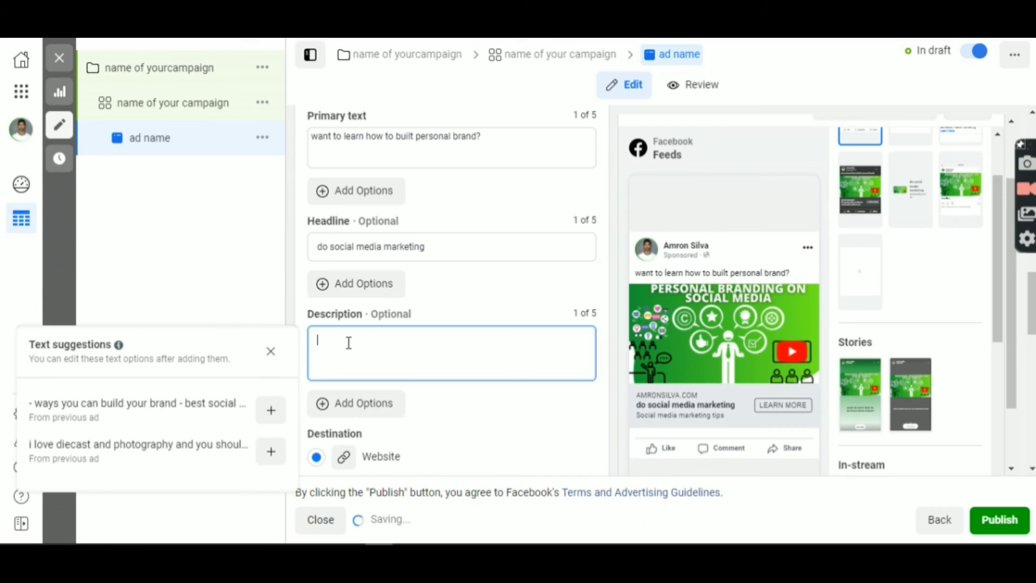
text(social)
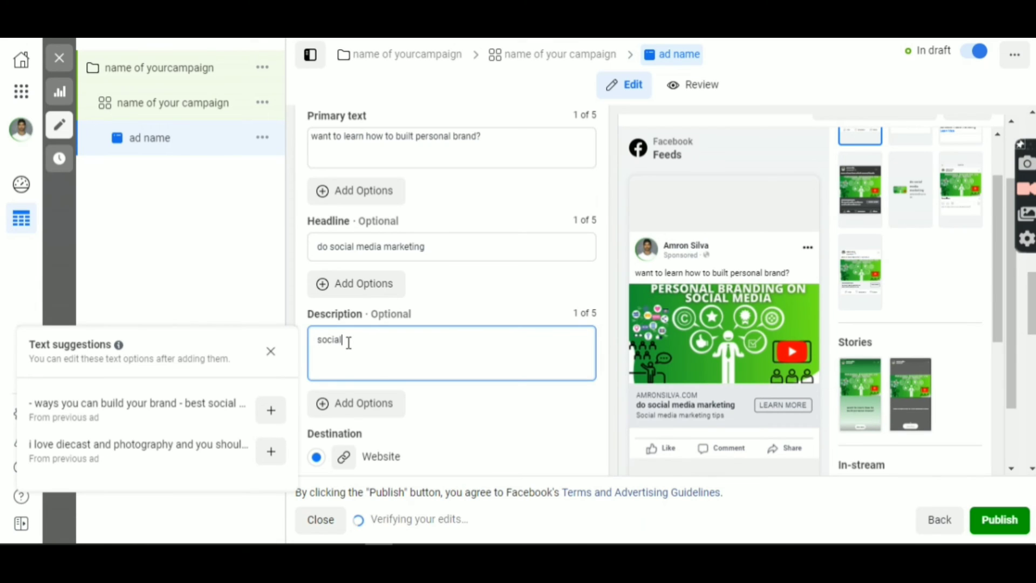
text(media helps tp bui)
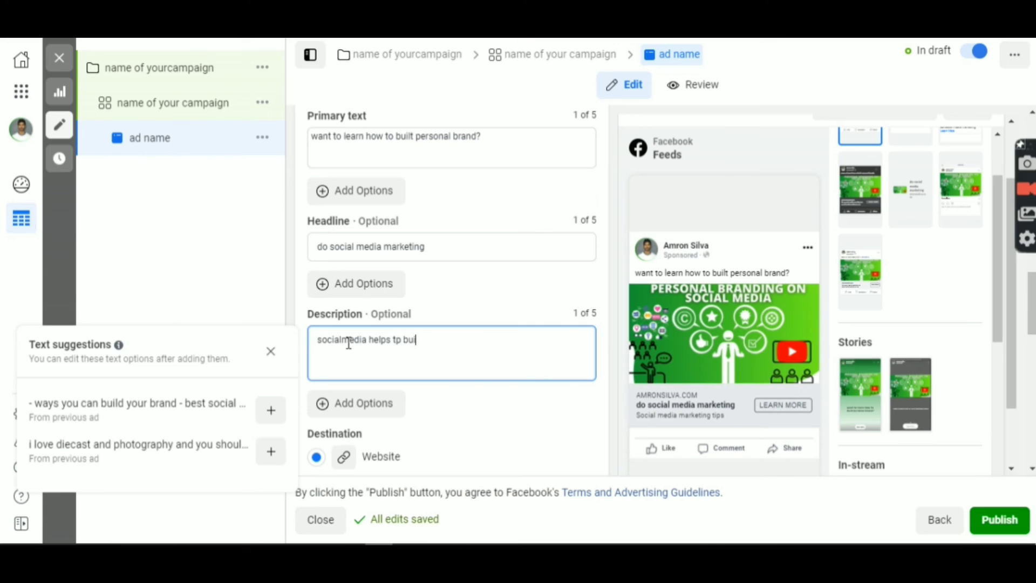
key(BackSpace)
key(BackSpace)
key(BackSpace)
key(BackSpace)
text(brand)
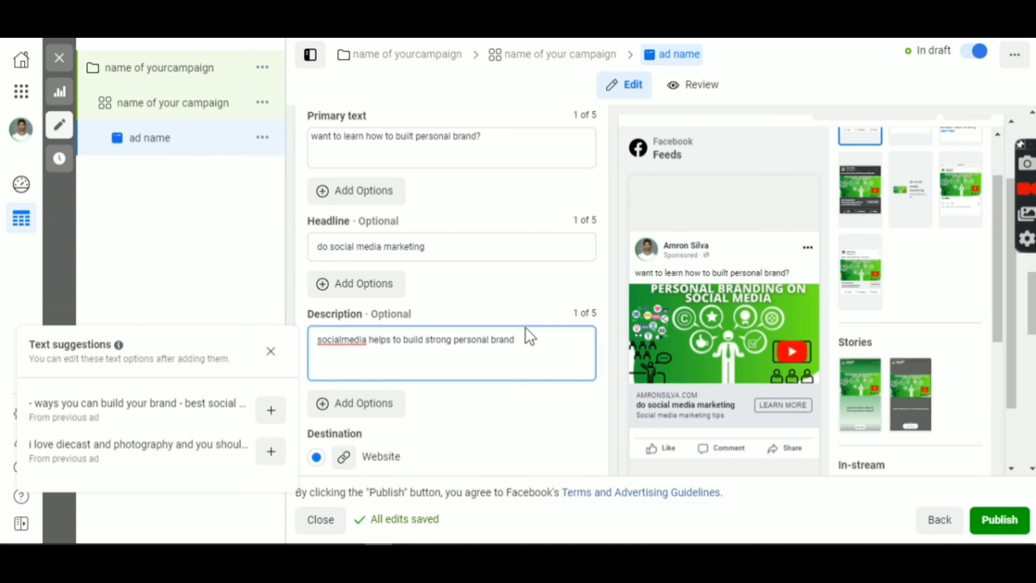
click(576, 399)
Review the ad's destination and display link settings and the available call-to-action options.
scroll(601, 372, down, 2)
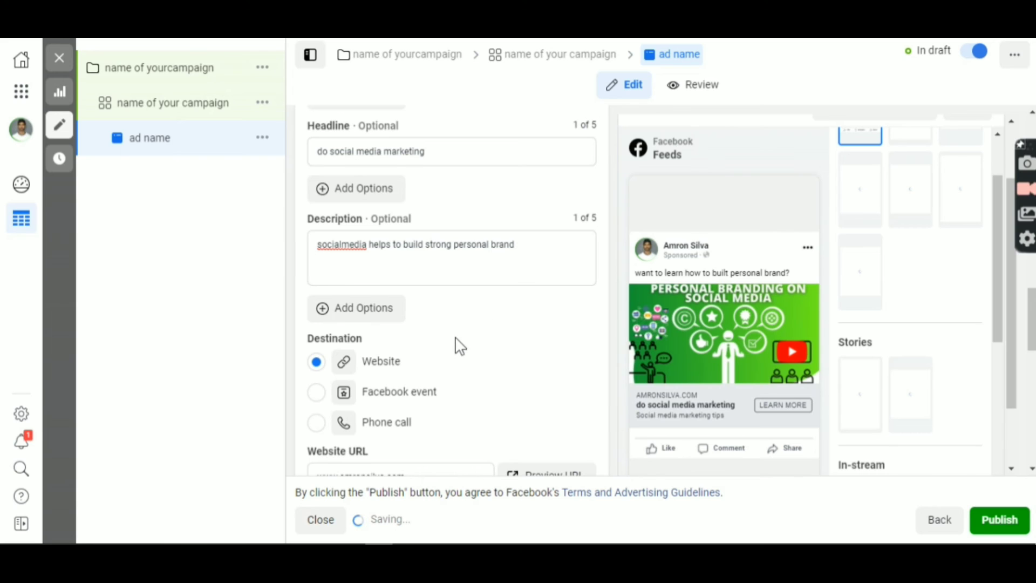
scroll(460, 345, down, 1)
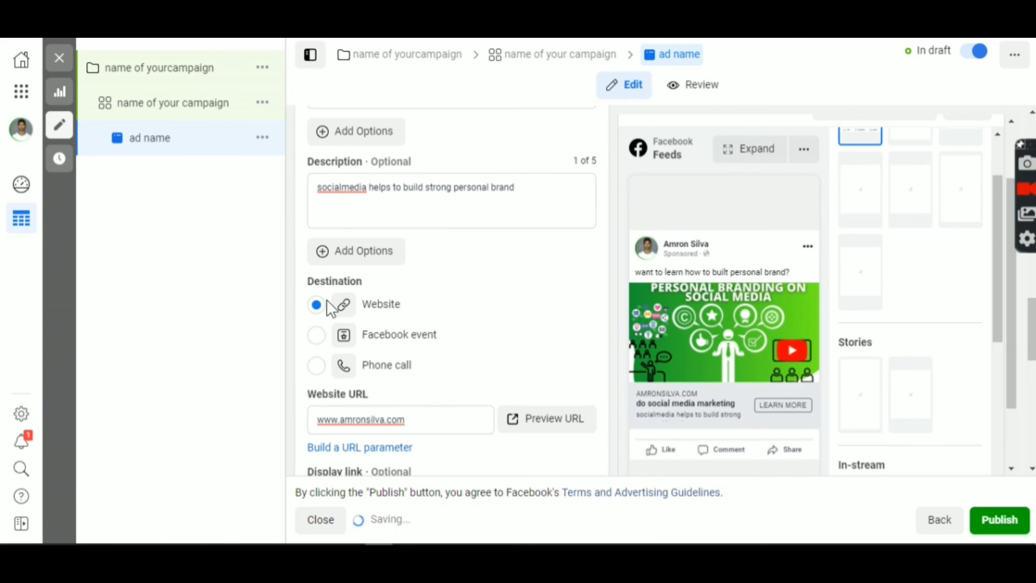
scroll(442, 390, down, 3)
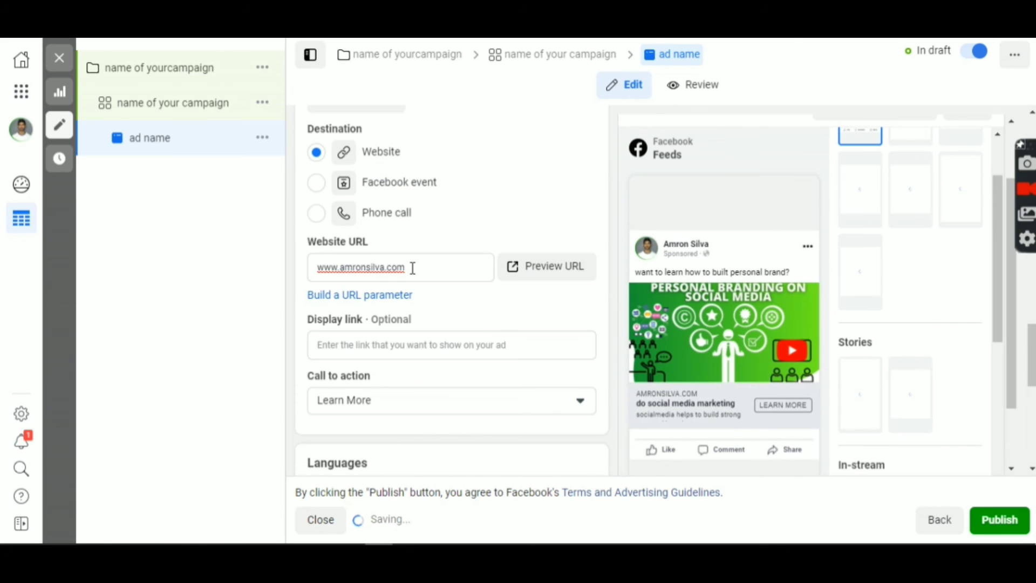
scroll(412, 268, down, 1)
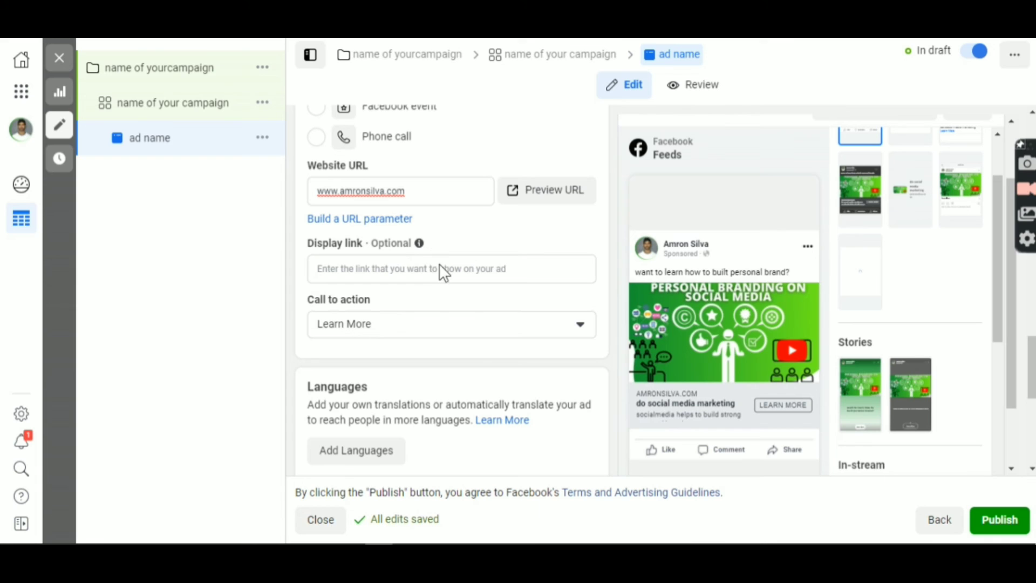
scroll(442, 331, down, 1)
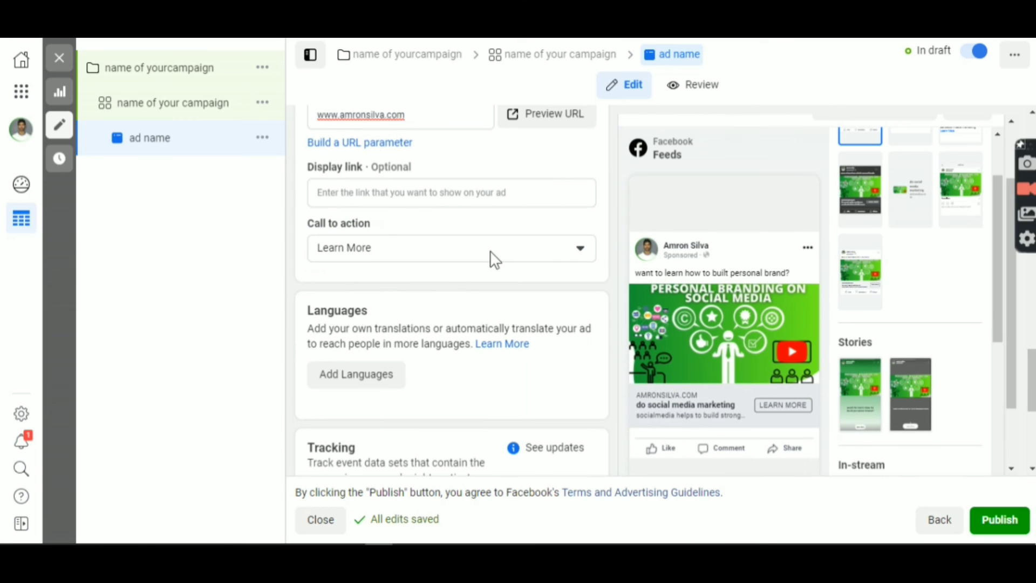
click(582, 255)
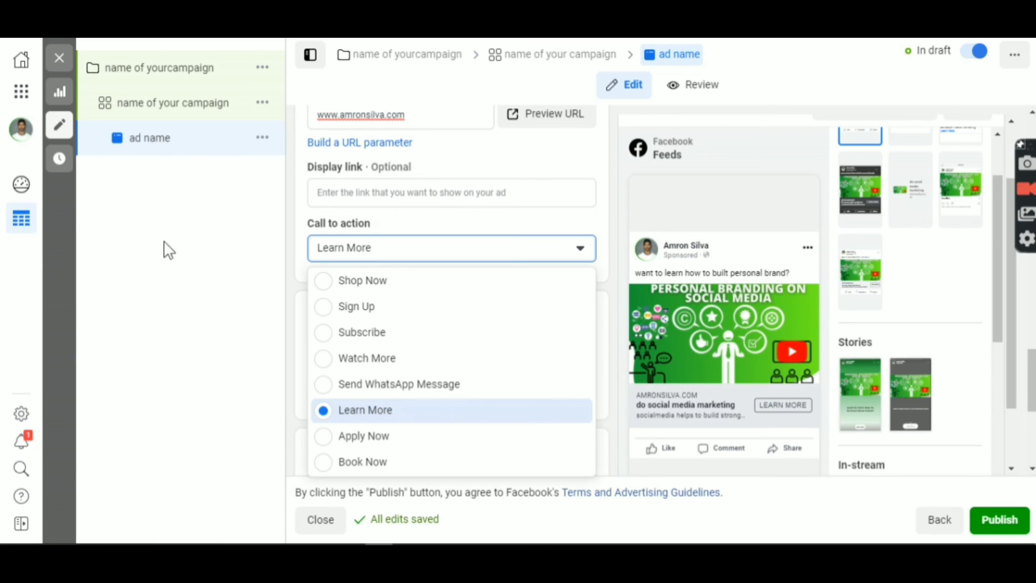
scroll(296, 271, down, 2)
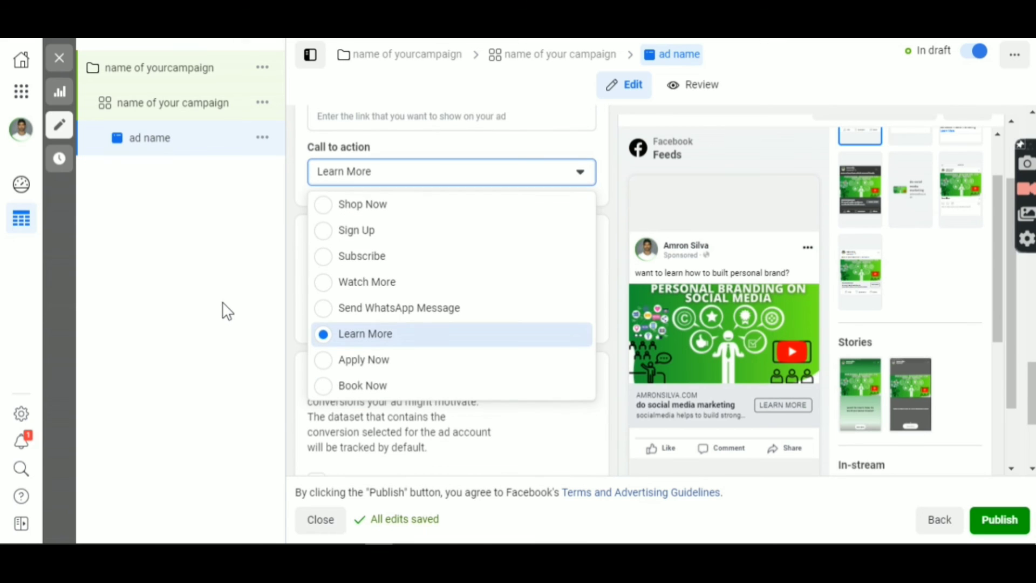
Keep Learn More as the call to action and review the ad's language and tracking settings.
click(226, 310)
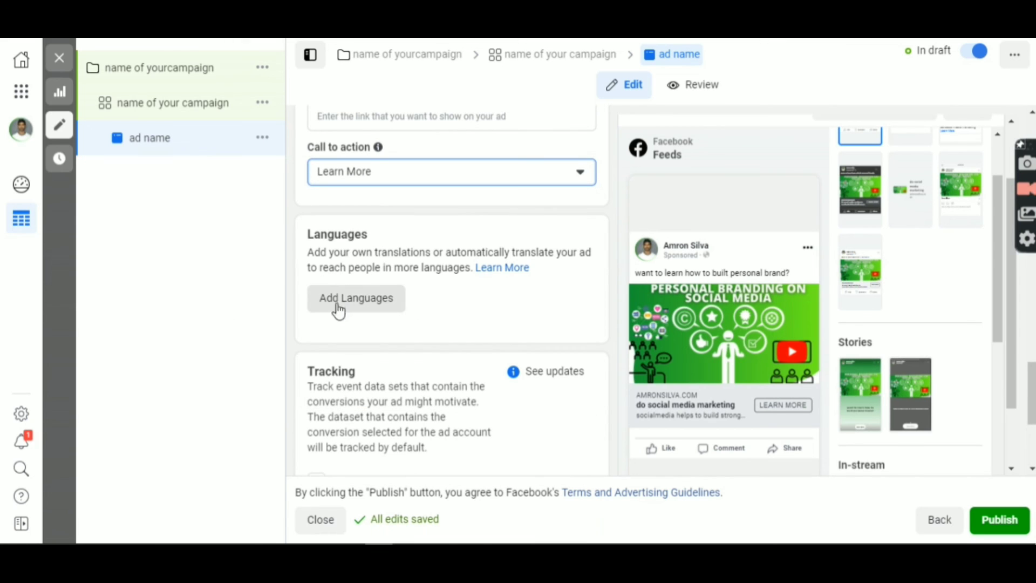
scroll(483, 293, down, 3)
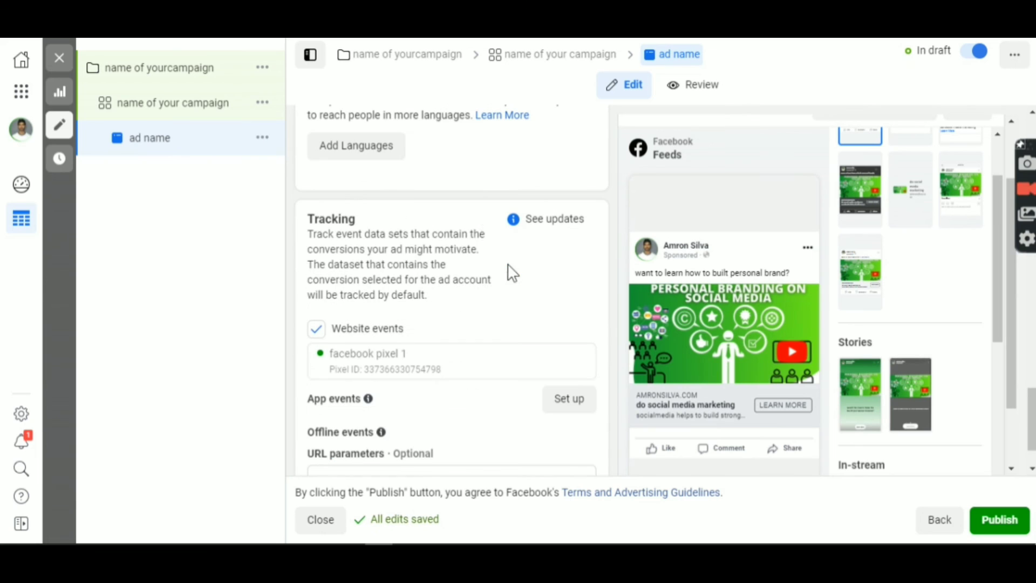
scroll(432, 183, up, 2)
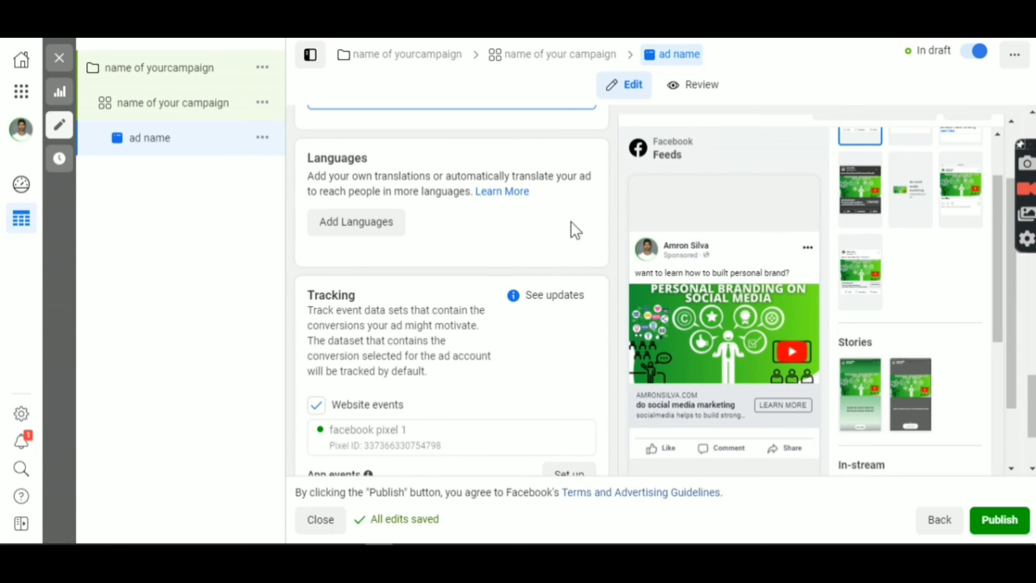
scroll(577, 231, down, 2)
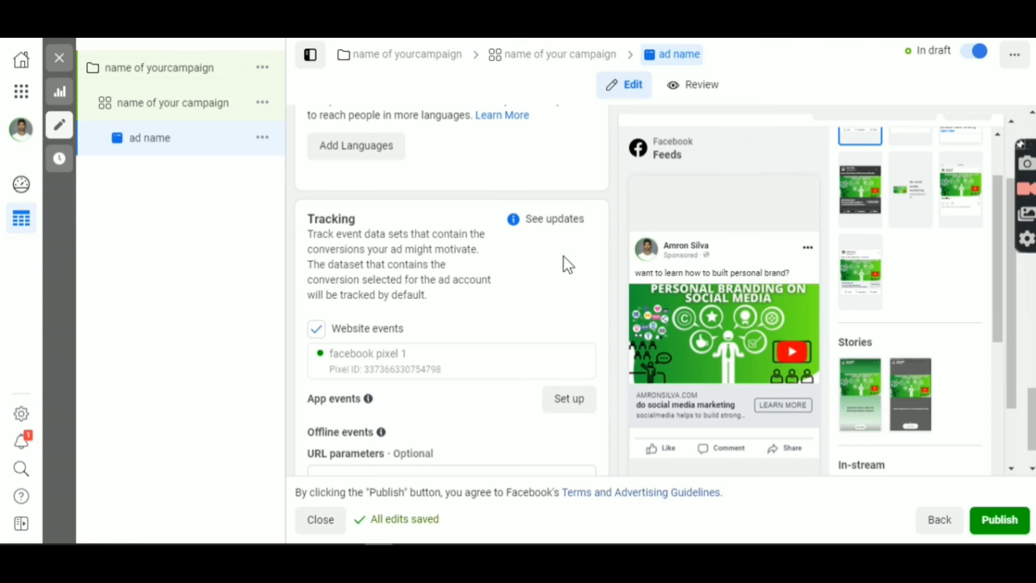
scroll(564, 258, down, 2)
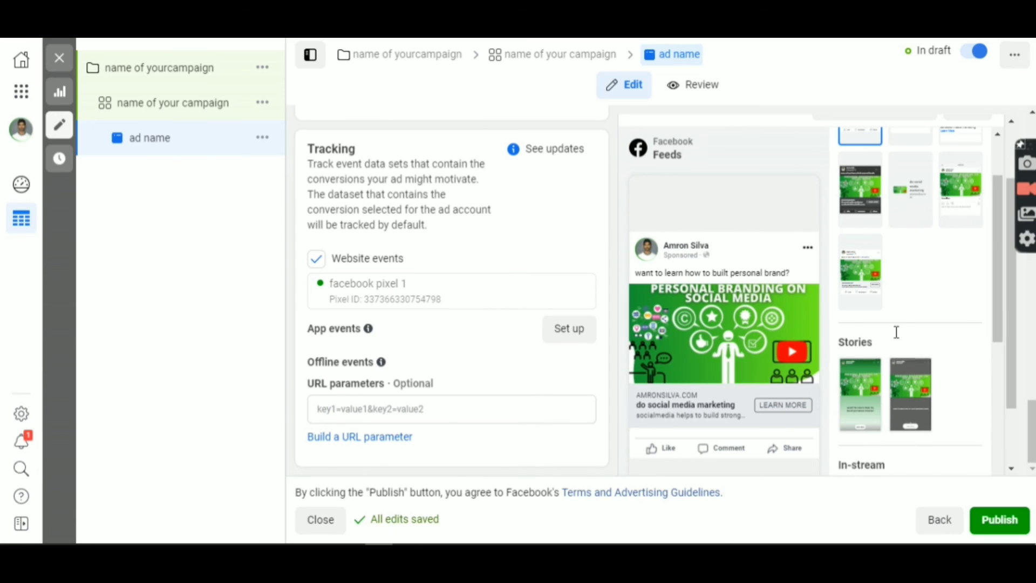
Preview how the ad appears in the Instagram Explore and Facebook video feeds placements.
scroll(960, 253, up, 1)
scroll(962, 257, up, 2)
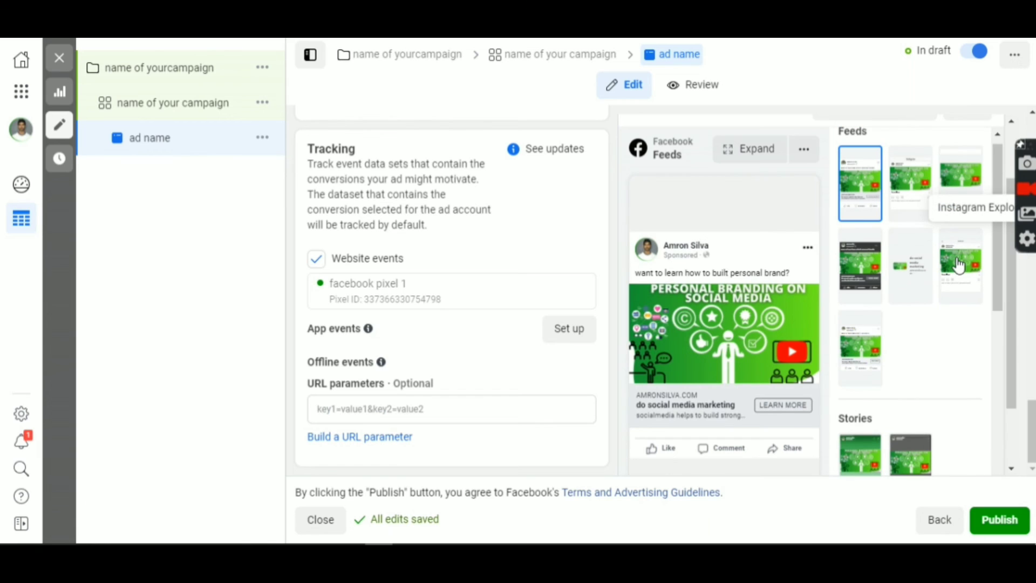
click(959, 264)
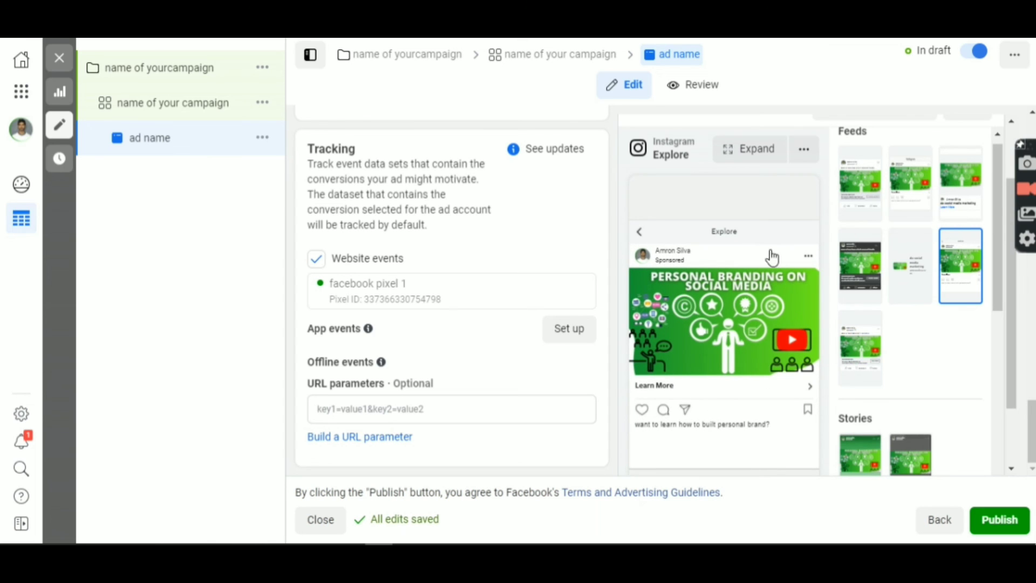
click(864, 275)
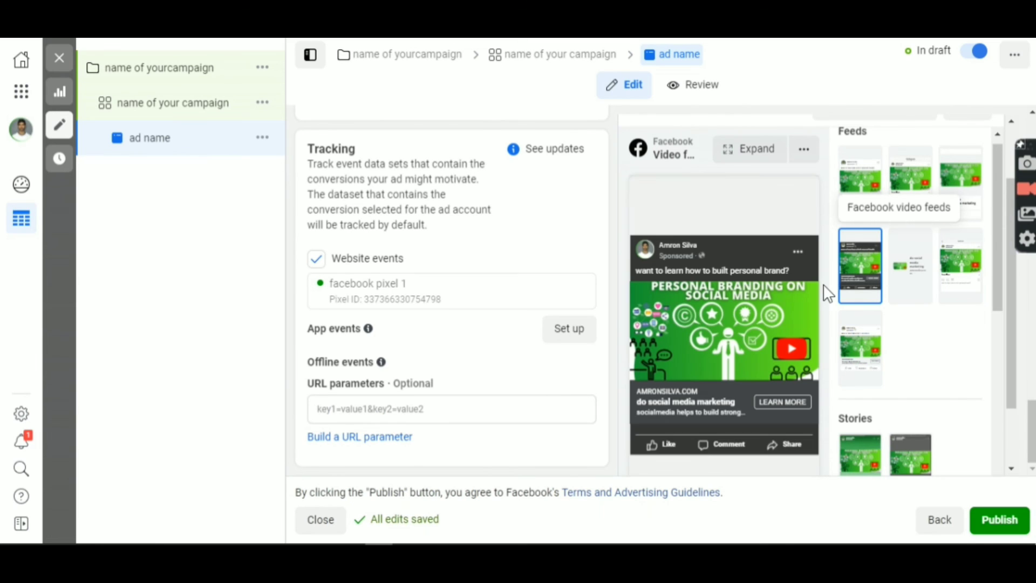